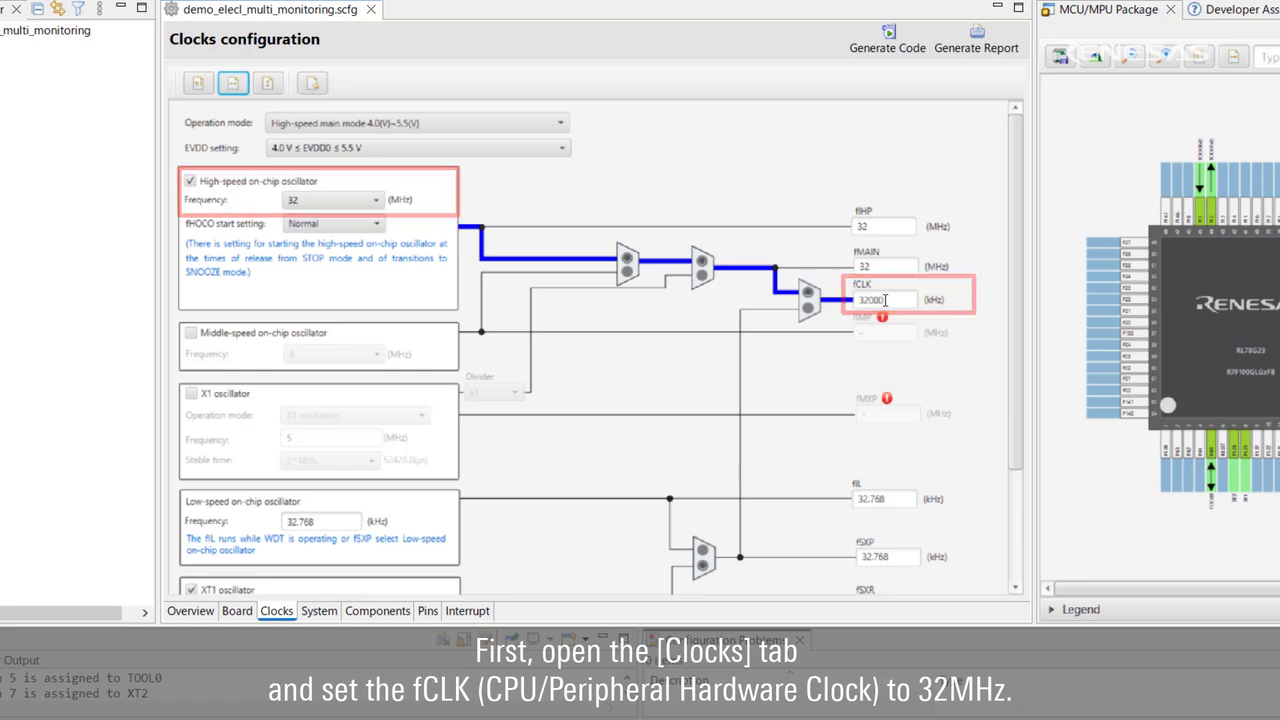
- Add a Voltage Detector component on resource LVD0 and set its reset generation level (VLVD0) to 1.86 V
{"action": "left_click", "coordinate": [329, 617]}
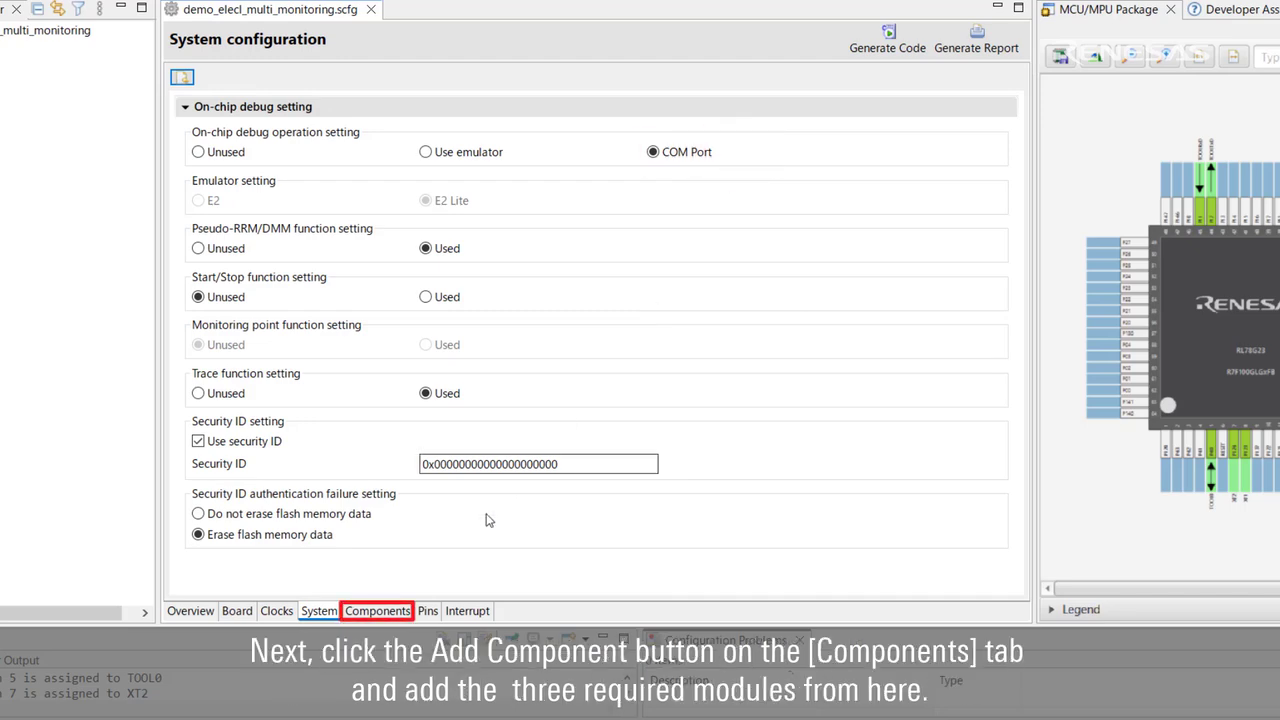
{"action": "left_click", "coordinate": [390, 616]}
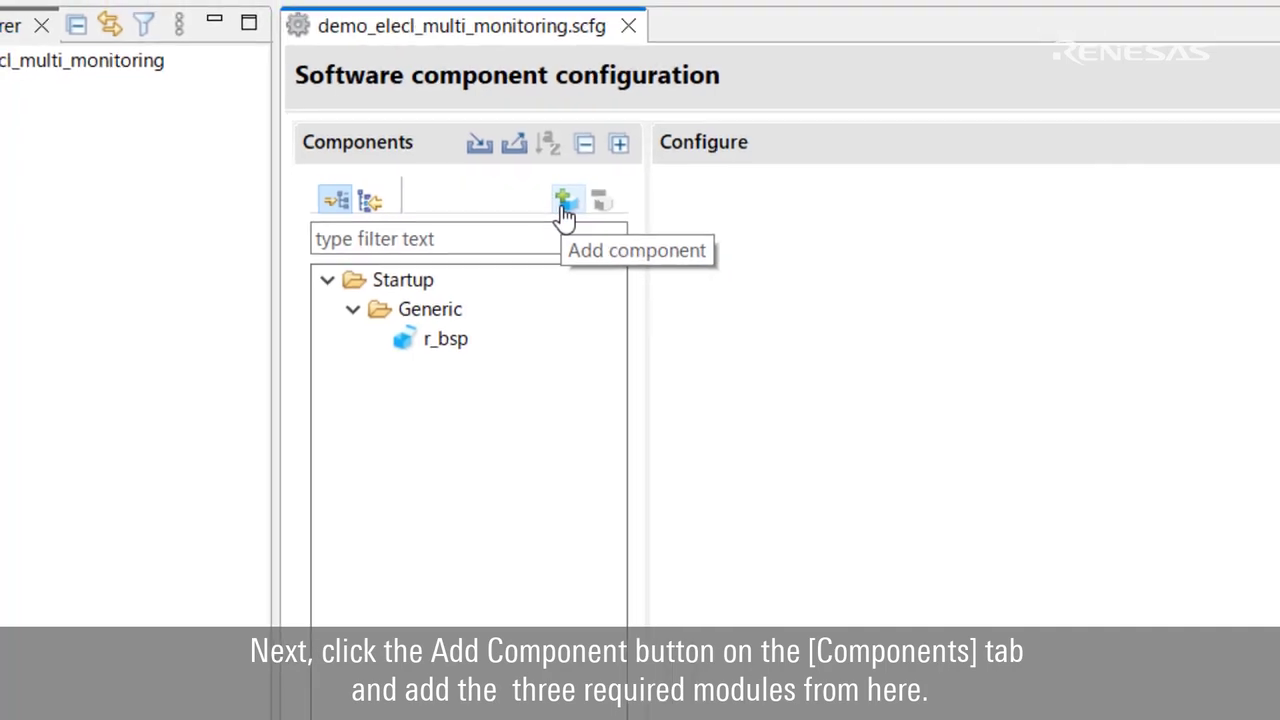
{"action": "left_click", "coordinate": [602, 212]}
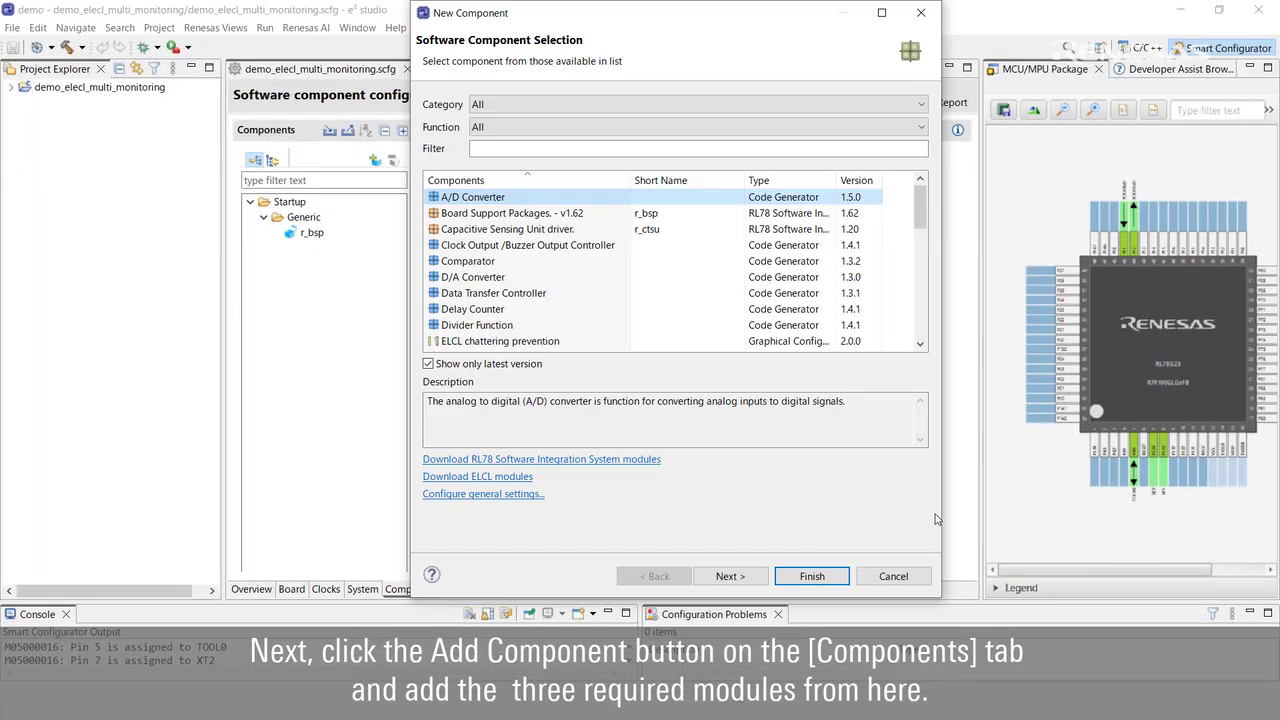
{"action": "left_click_drag", "start_coordinate": [919, 220], "coordinate": [919, 331]}
{"action": "left_click", "coordinate": [828, 326]}
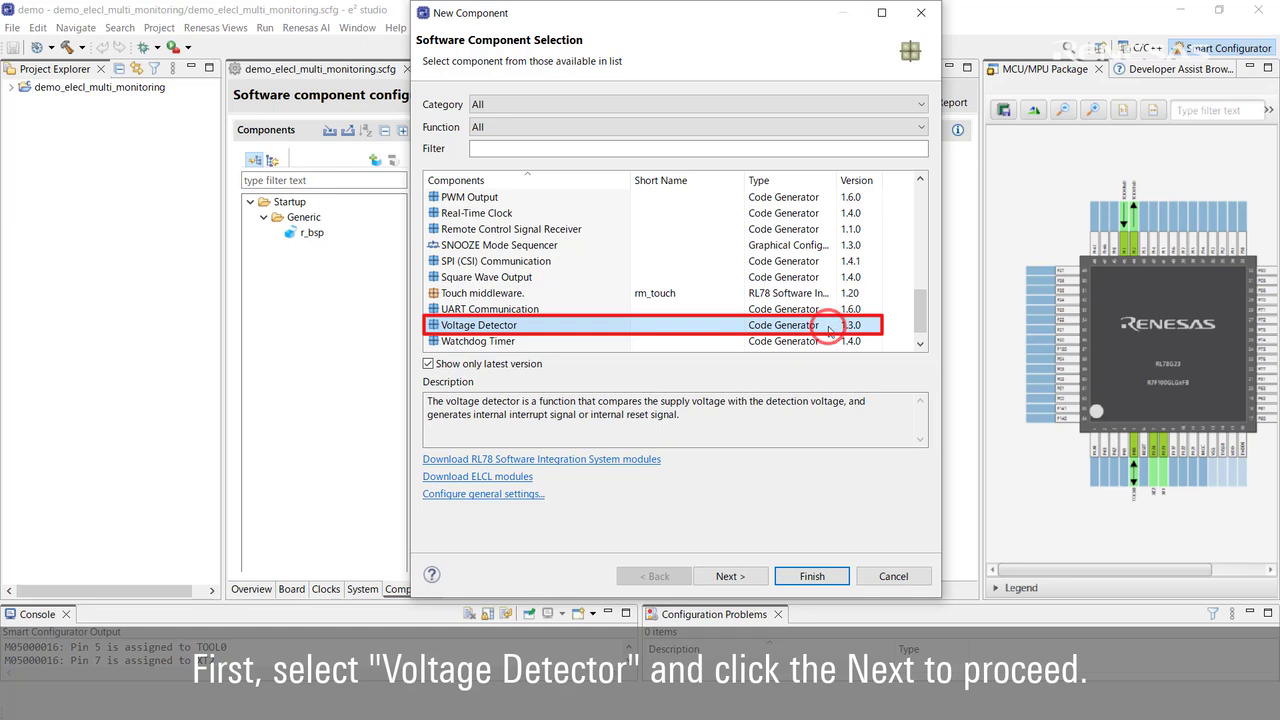
{"action": "left_click", "coordinate": [754, 577]}
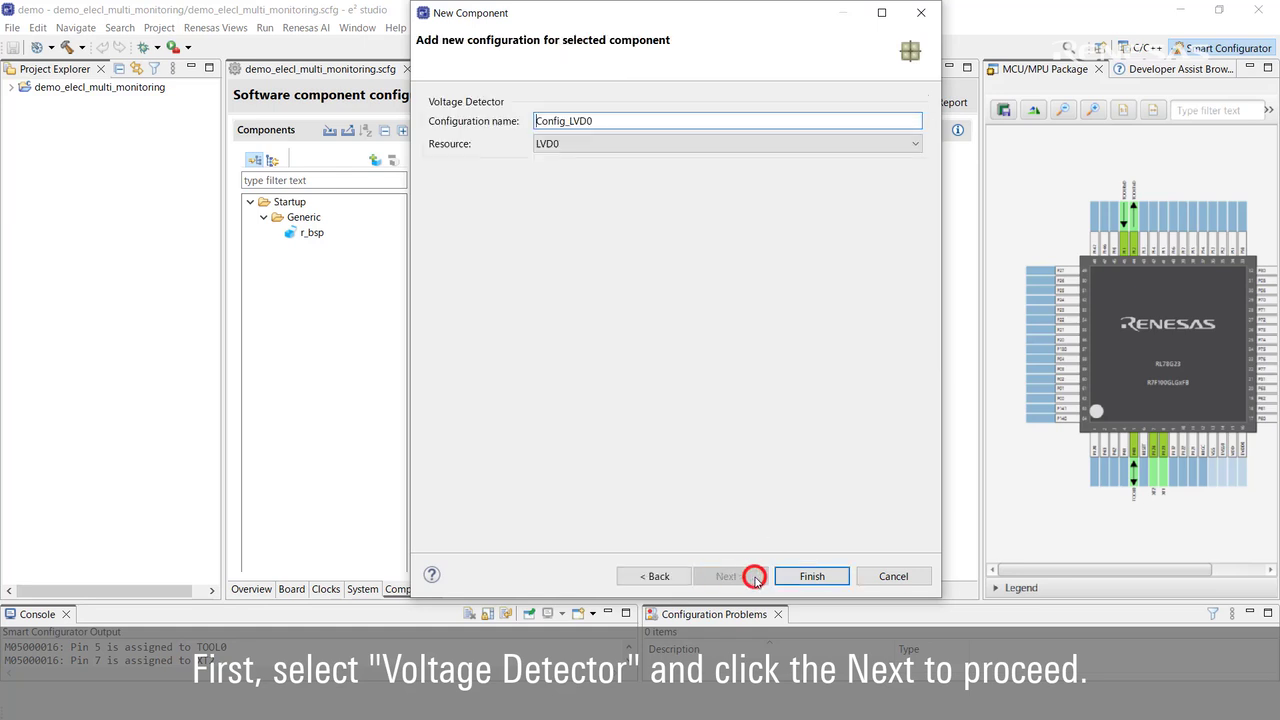
{"action": "left_click", "coordinate": [811, 576]}
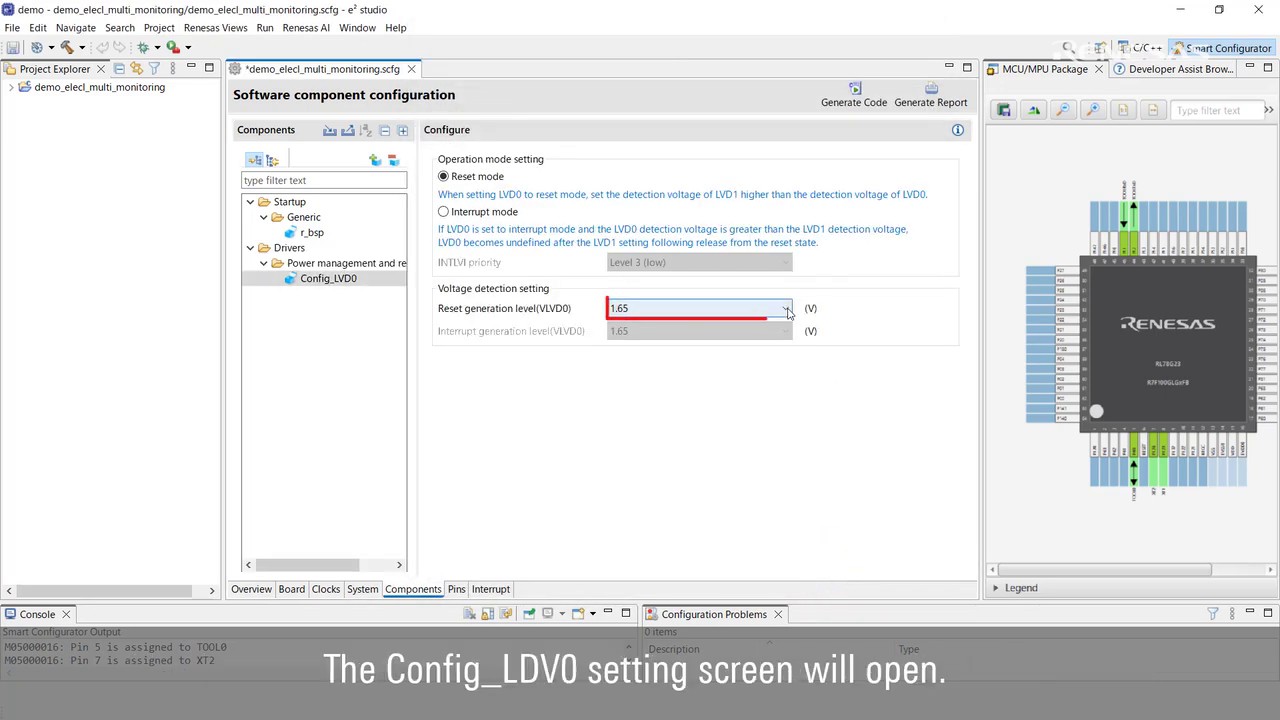
{"action": "left_click", "coordinate": [785, 308]}
{"action": "left_click", "coordinate": [785, 338]}
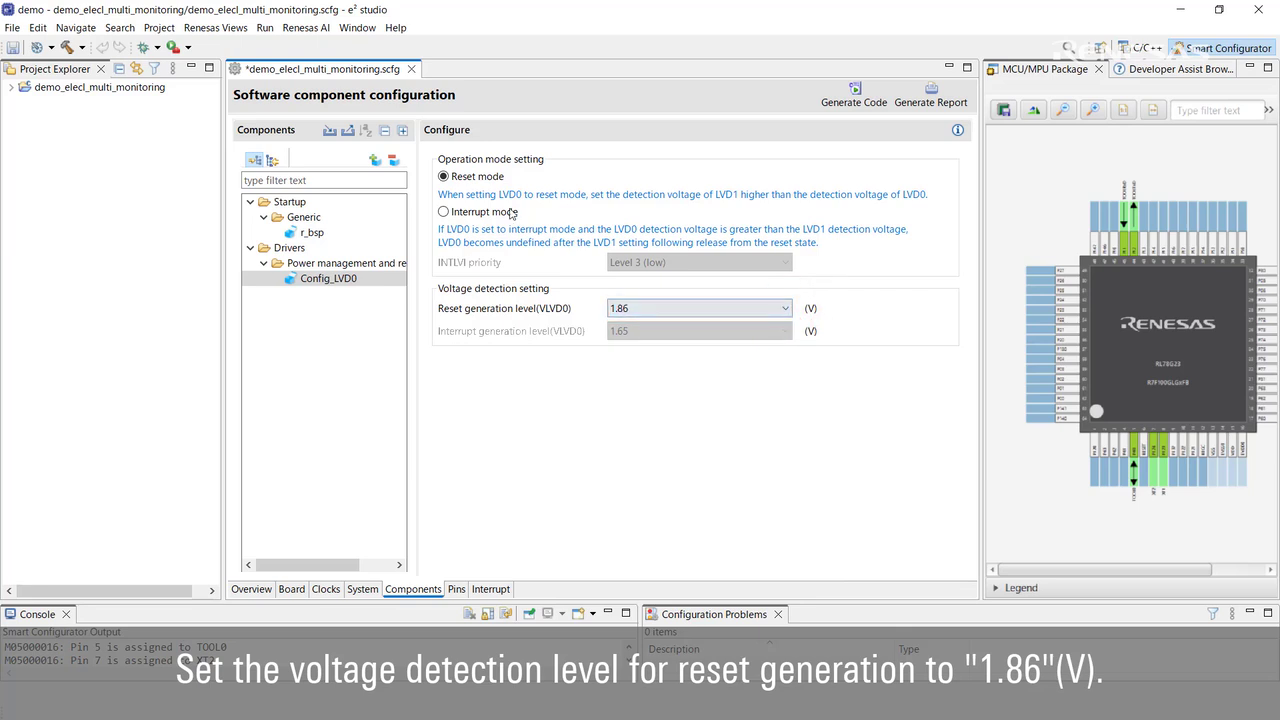
- Download the RL78/G23 Common ELCL Module and the Multiple Parameter Monitoring Function module, accepting the license agreement
{"action": "left_click", "coordinate": [375, 161]}
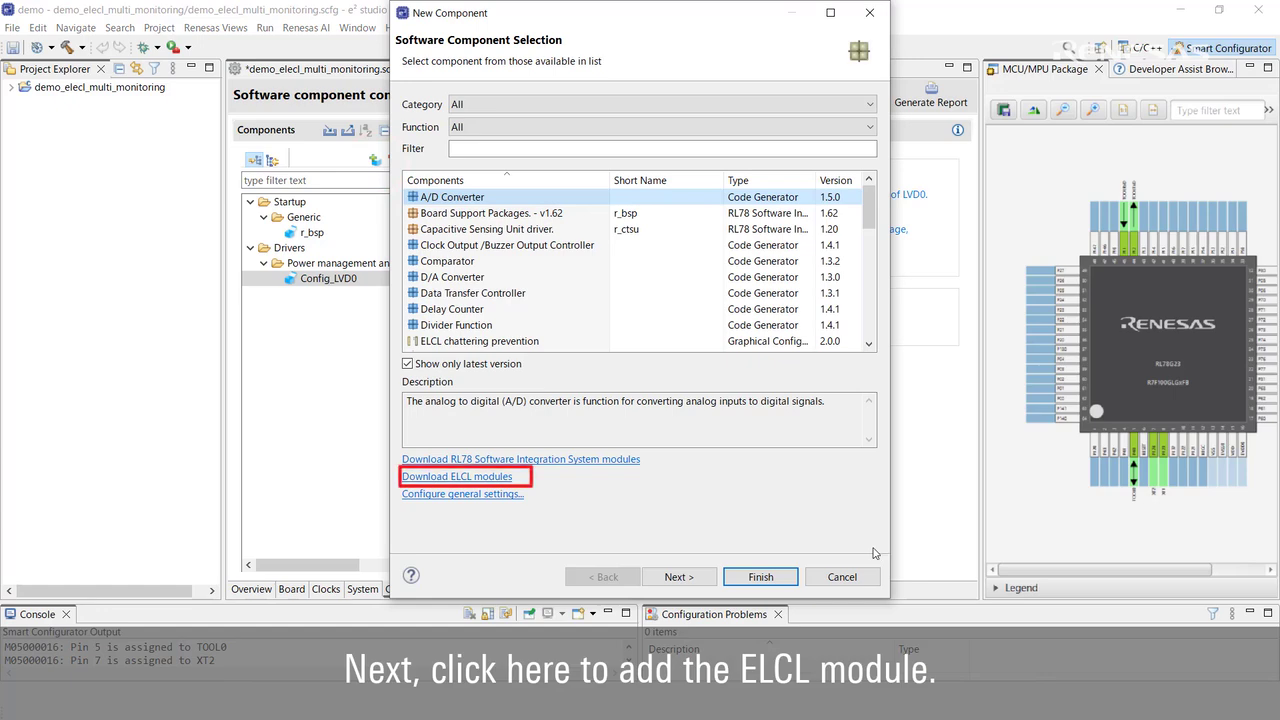
{"action": "left_click", "coordinate": [480, 477]}
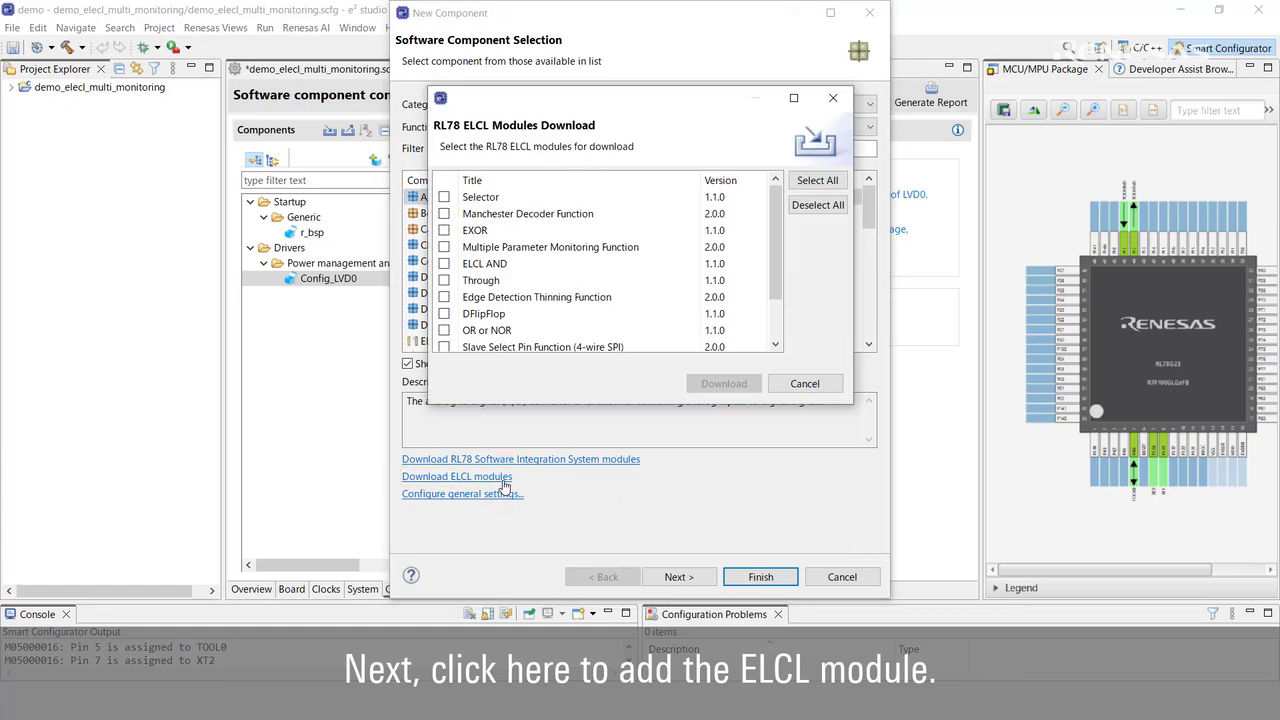
{"action": "left_click_drag", "start_coordinate": [771, 279], "coordinate": [769, 320]}
{"action": "left_click", "coordinate": [444, 330]}
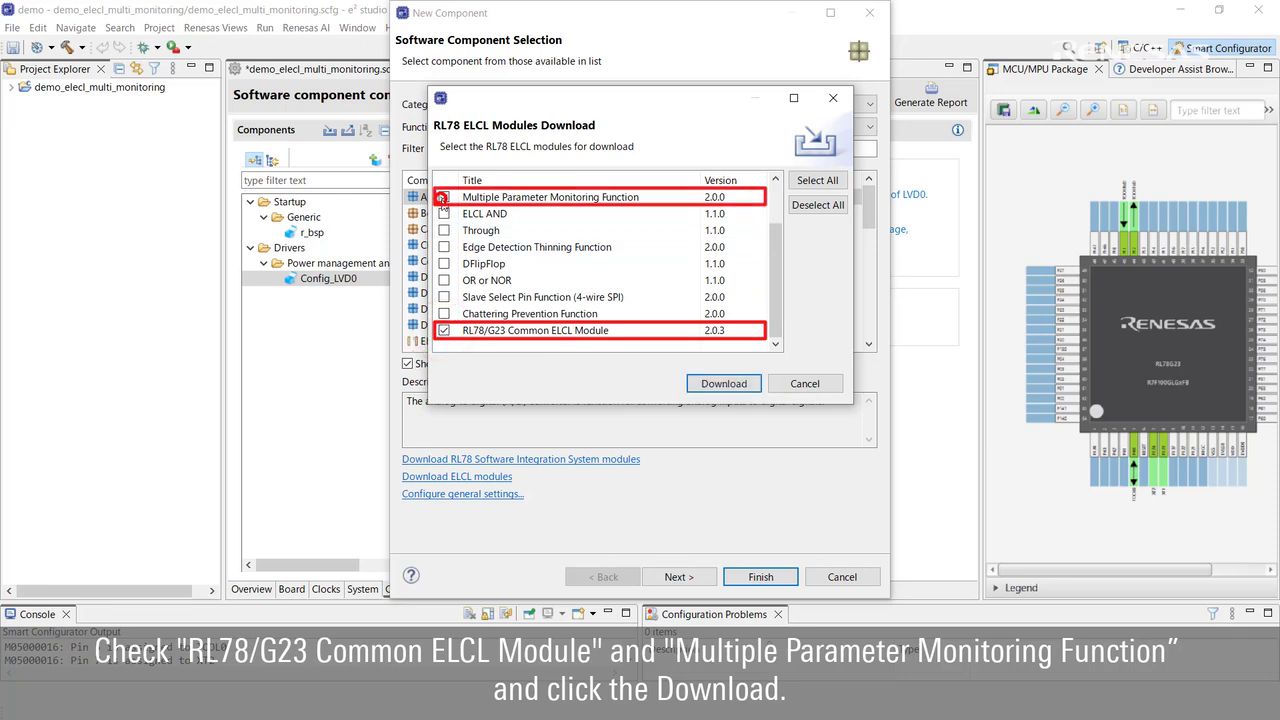
{"action": "left_click", "coordinate": [724, 384]}
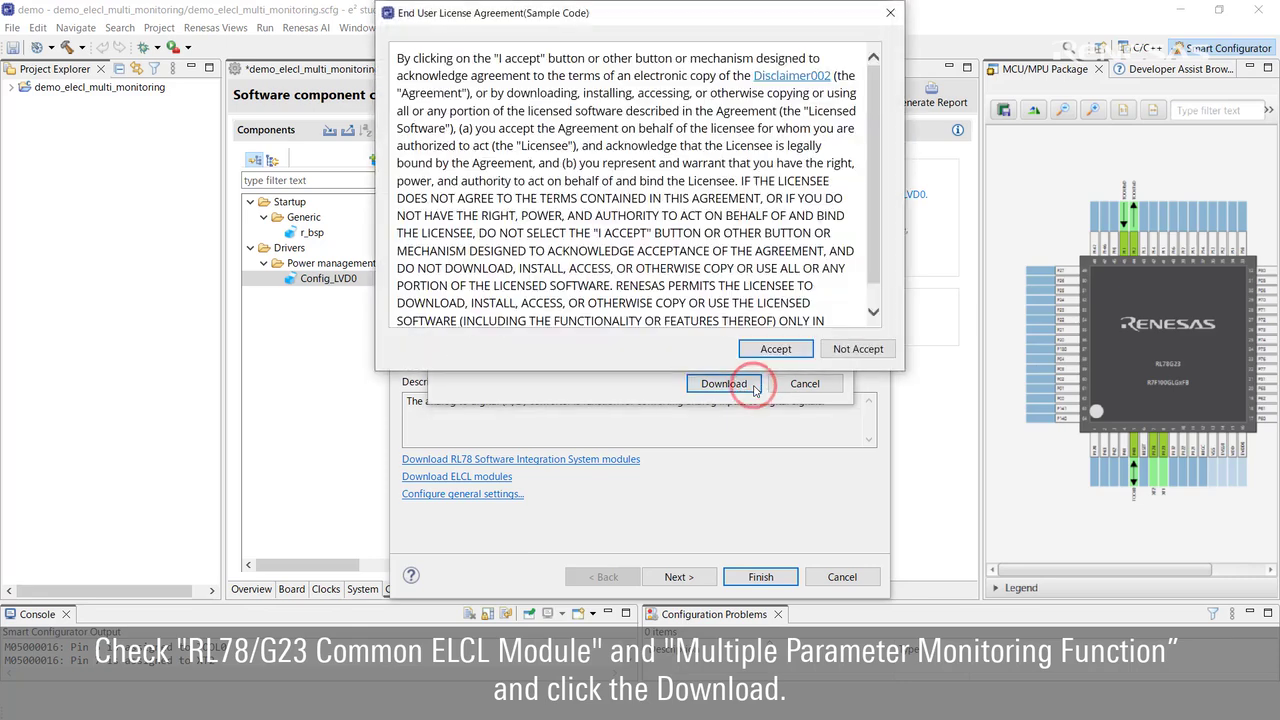
{"action": "left_click", "coordinate": [796, 351]}
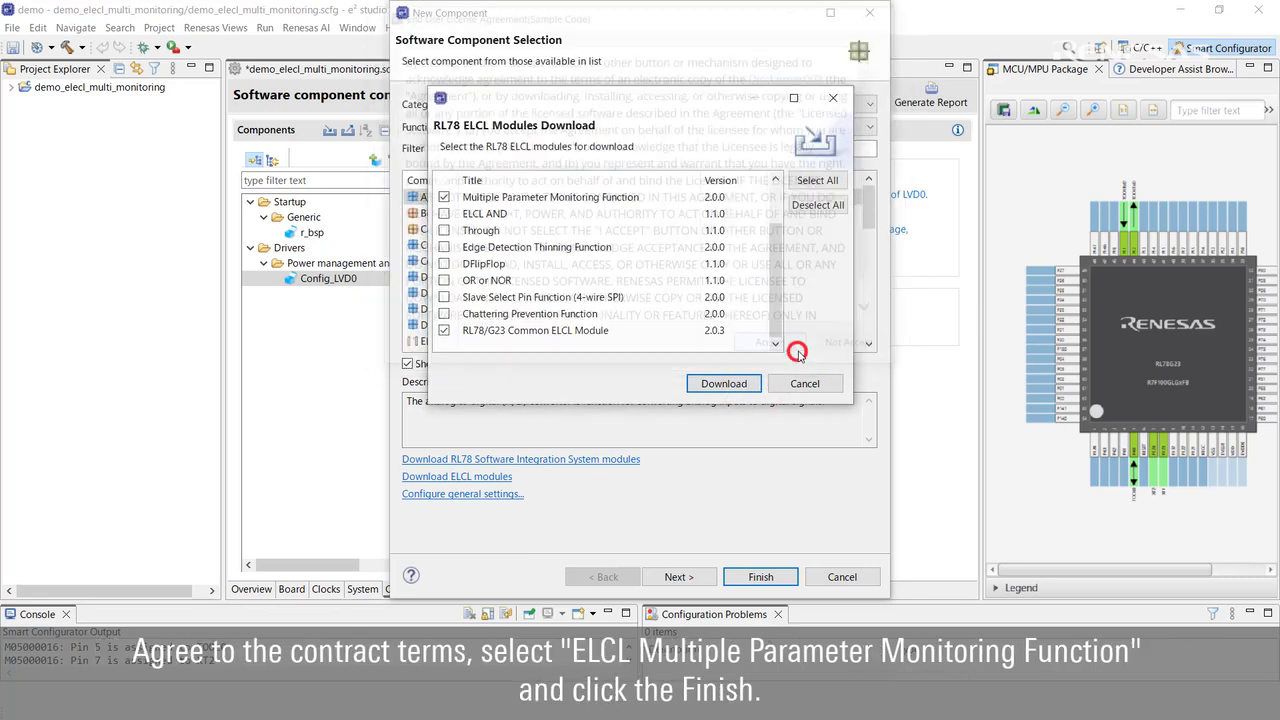
- Add the ELCL multiple parameter monitoring component to the project and save the configuration
{"action": "left_click_drag", "start_coordinate": [876, 226], "coordinate": [876, 240]}
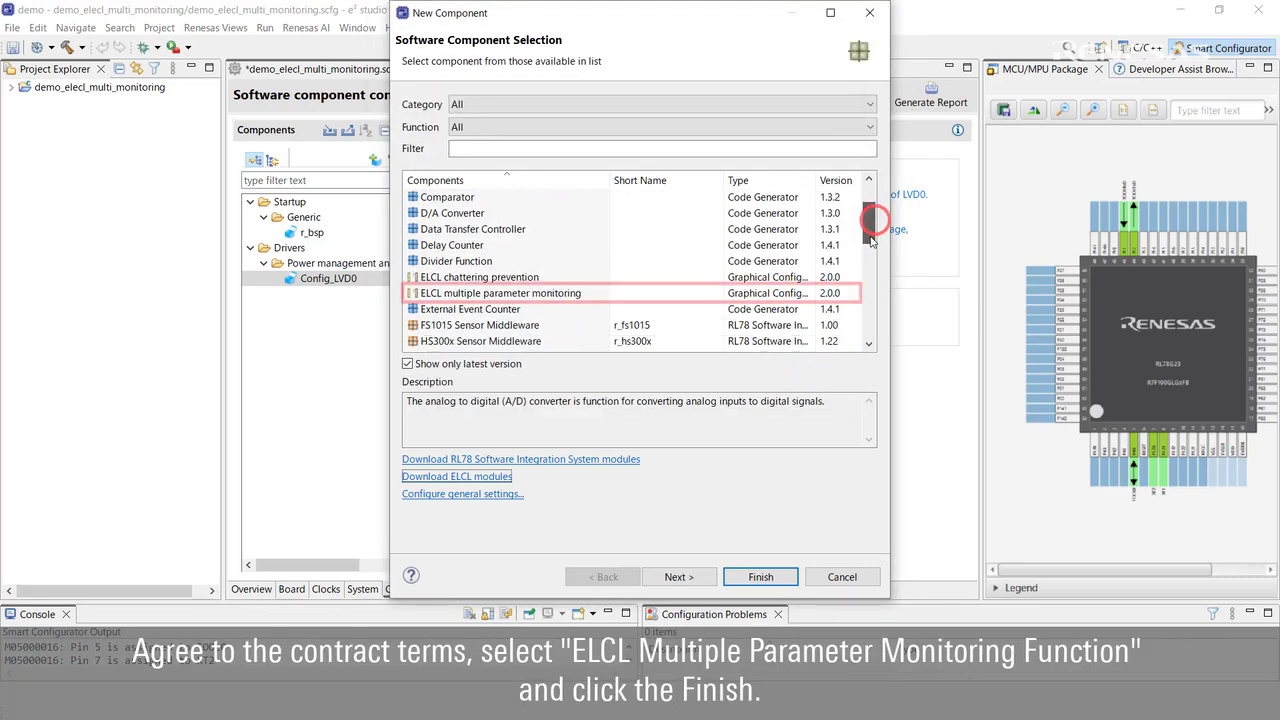
{"action": "left_click", "coordinate": [711, 295]}
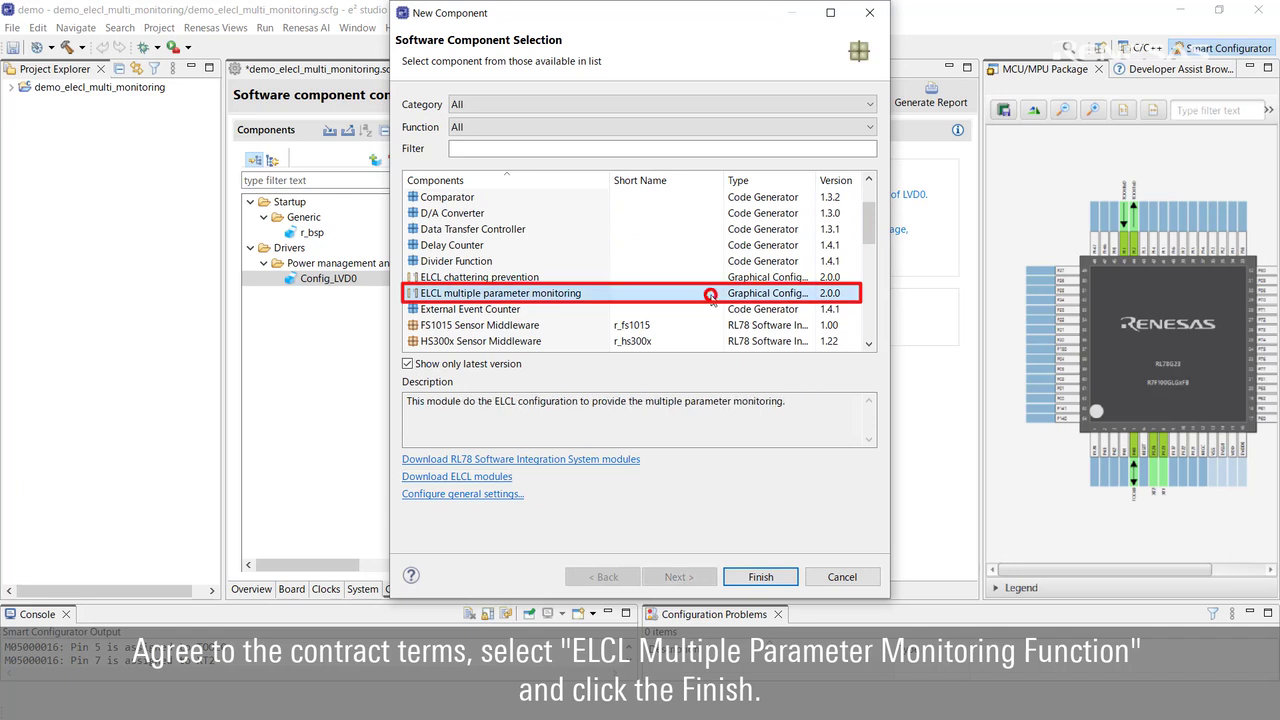
{"action": "left_click", "coordinate": [770, 578]}
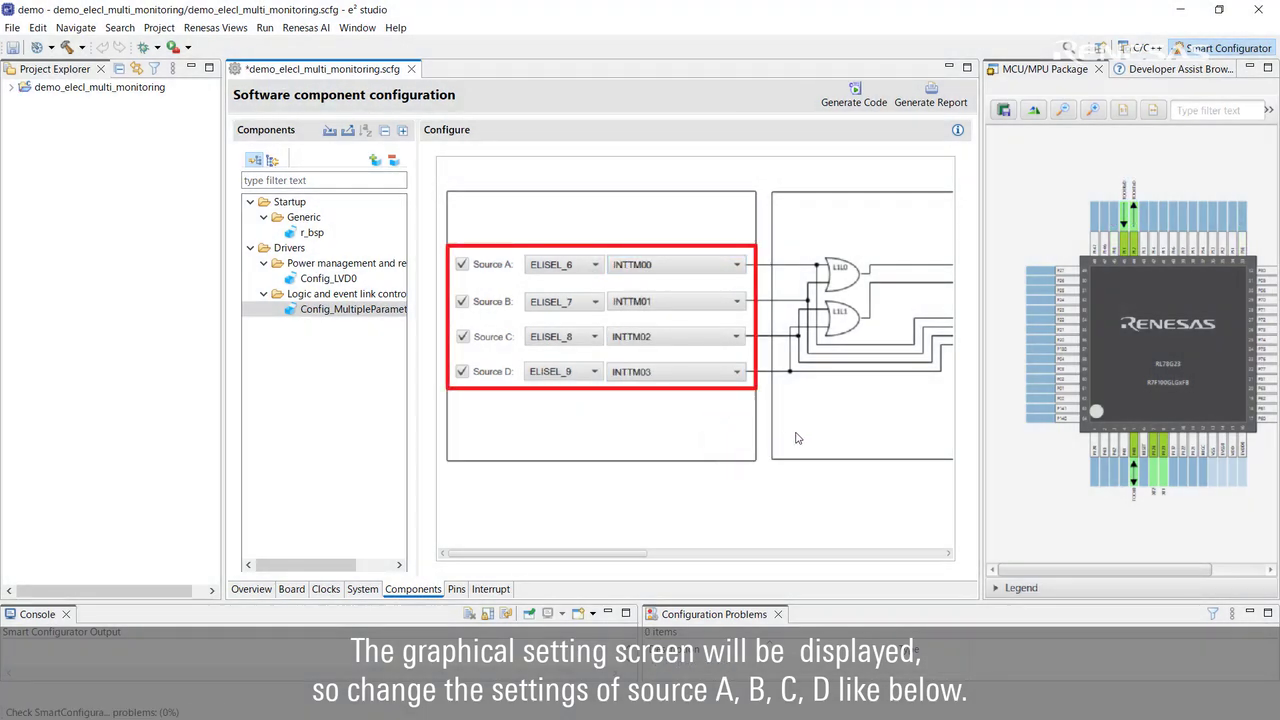
{"action": "key", "text": "ctrl+s"}
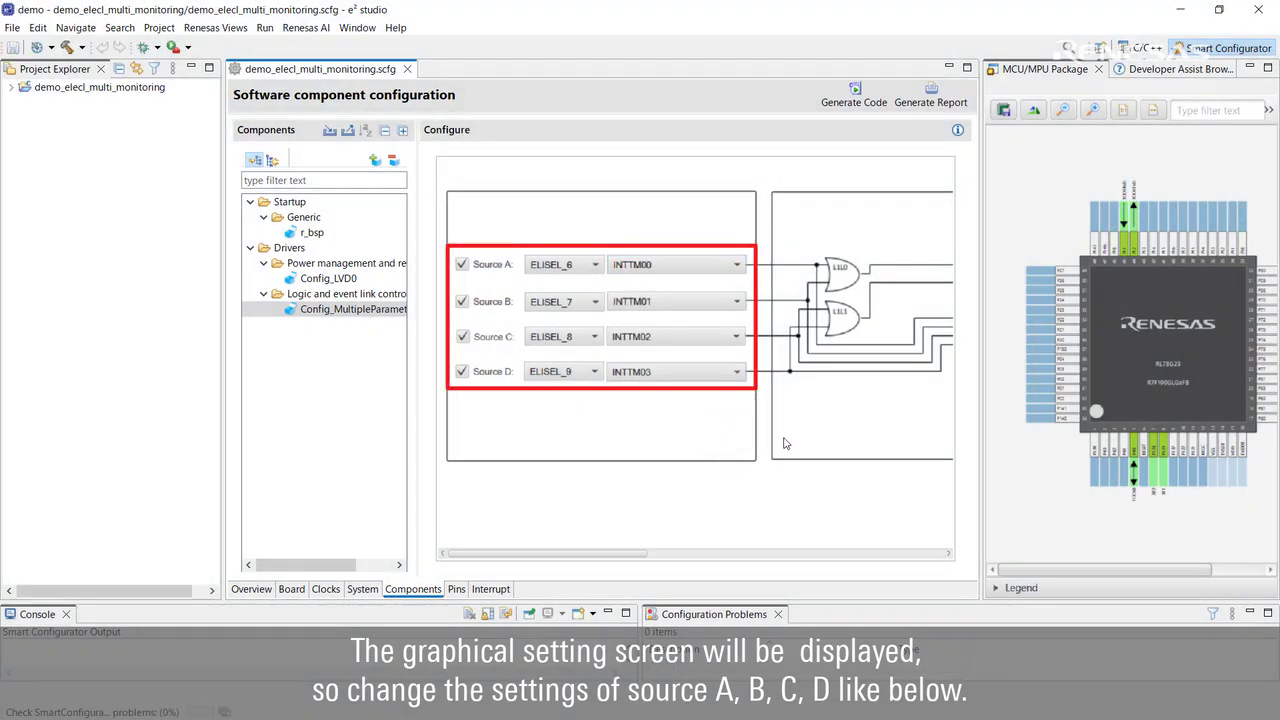
- Add a Ports component with its default configuration name
{"action": "left_click", "coordinate": [375, 160]}
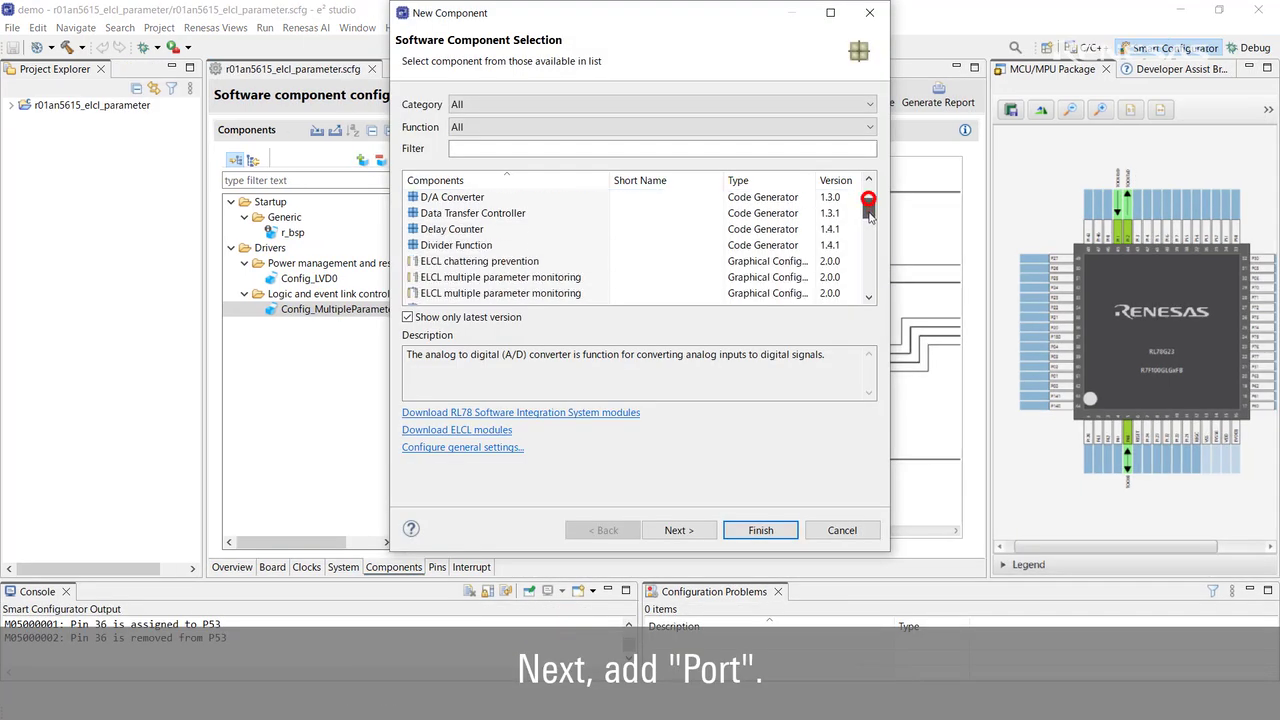
{"action": "left_click_drag", "start_coordinate": [868, 200], "coordinate": [868, 256]}
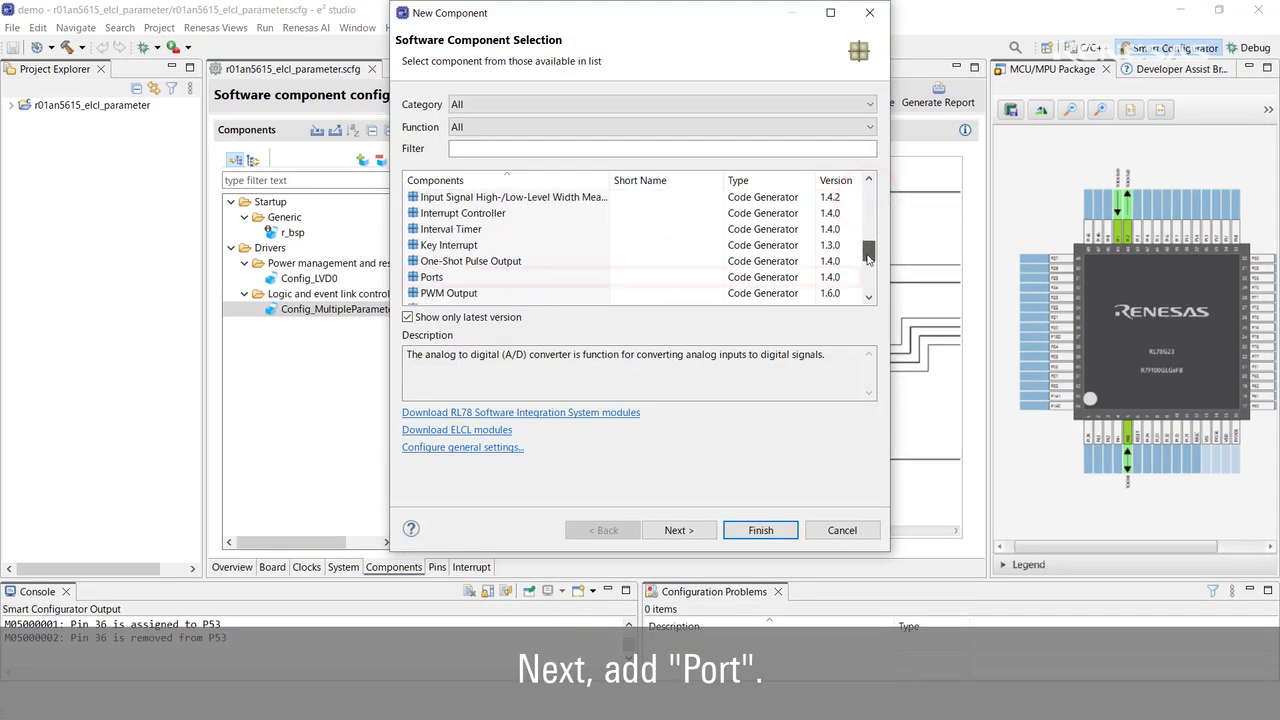
{"action": "left_click", "coordinate": [719, 280]}
{"action": "left_click", "coordinate": [679, 530]}
{"action": "left_click", "coordinate": [761, 530]}
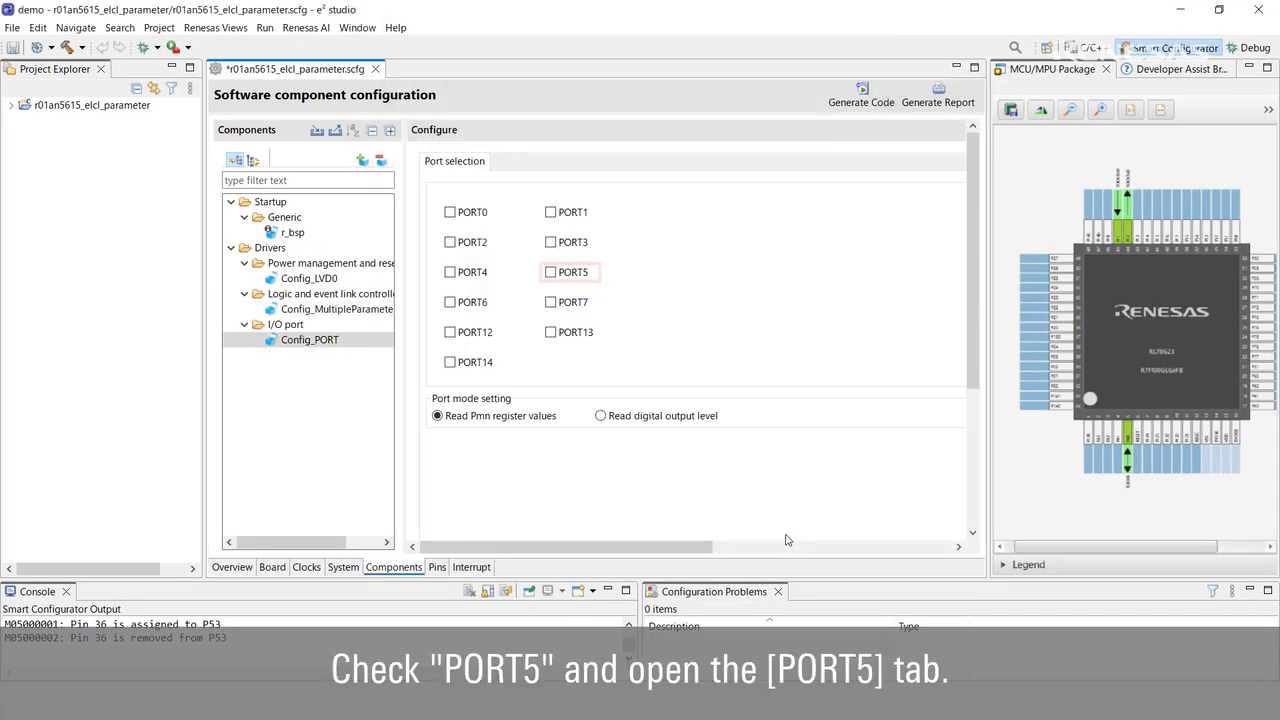
- Enable PORT5 in the port configuration and set pin P53 to Out with Output 1 checked
{"action": "left_click", "coordinate": [515, 165]}
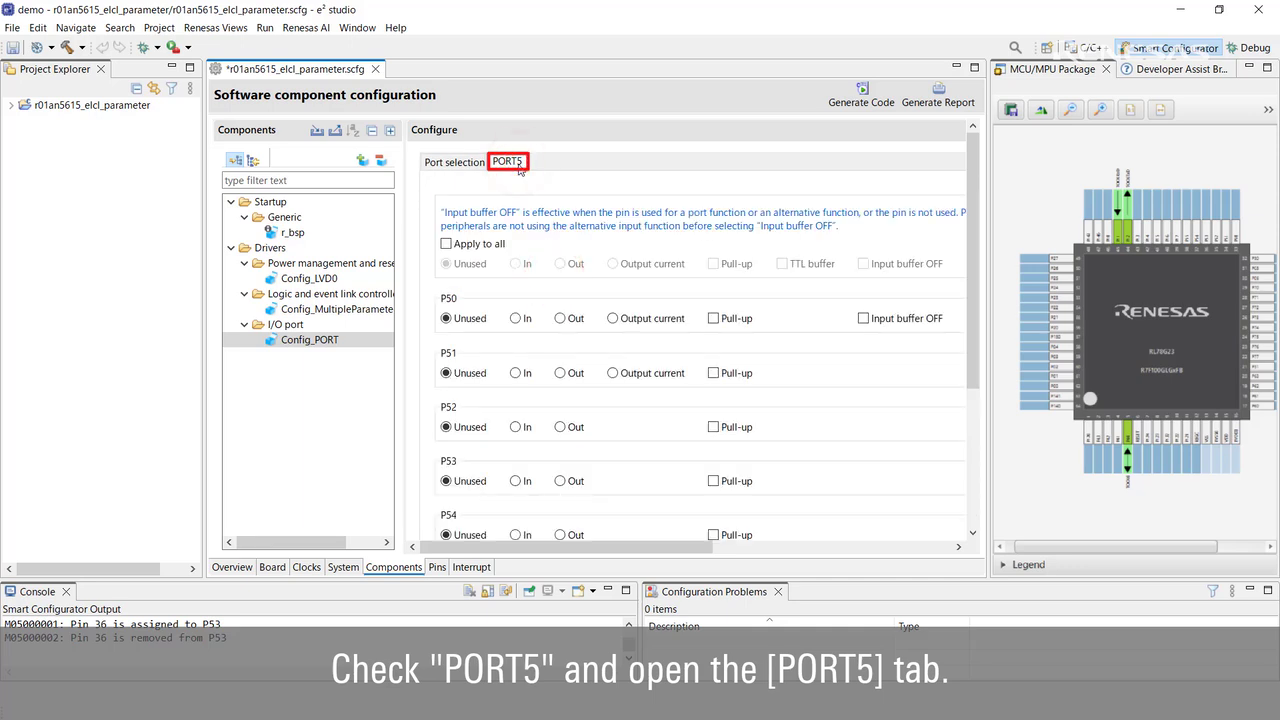
{"action": "left_click", "coordinate": [560, 481]}
{"action": "left_click_drag", "start_coordinate": [576, 545], "coordinate": [684, 550]}
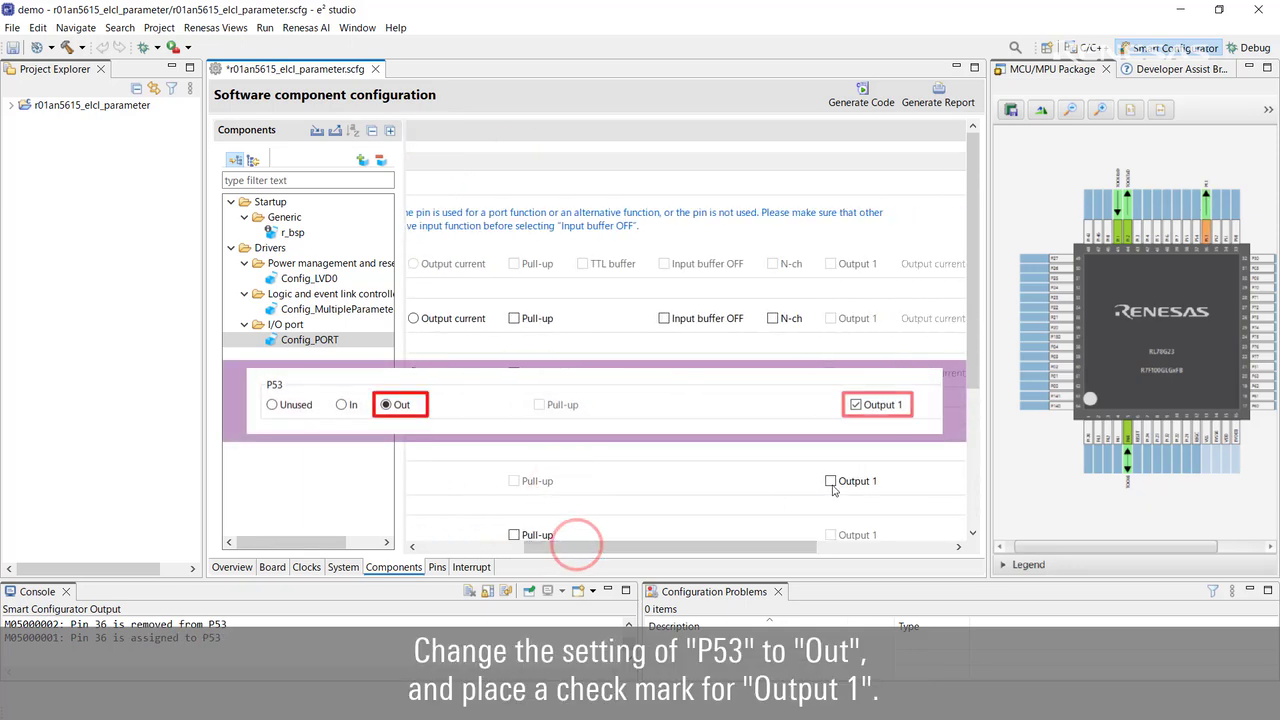
{"action": "left_click", "coordinate": [830, 481]}
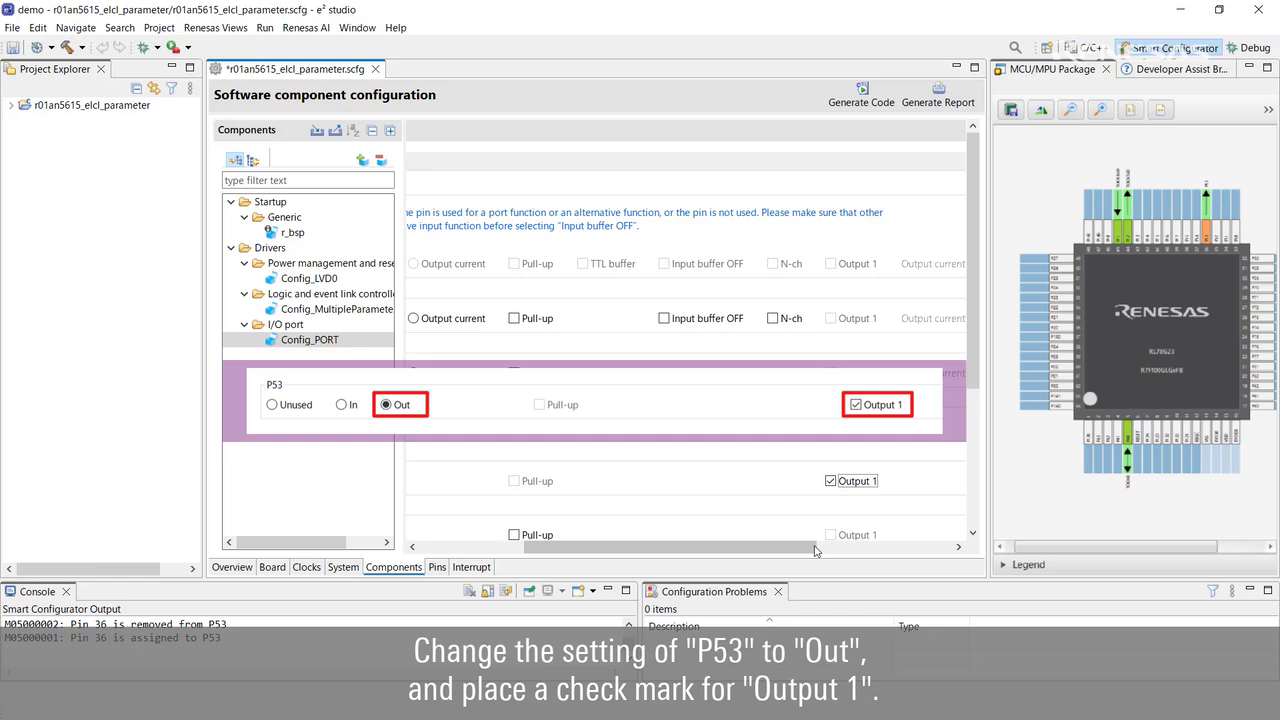
{"action": "left_click_drag", "start_coordinate": [815, 550], "coordinate": [711, 550]}
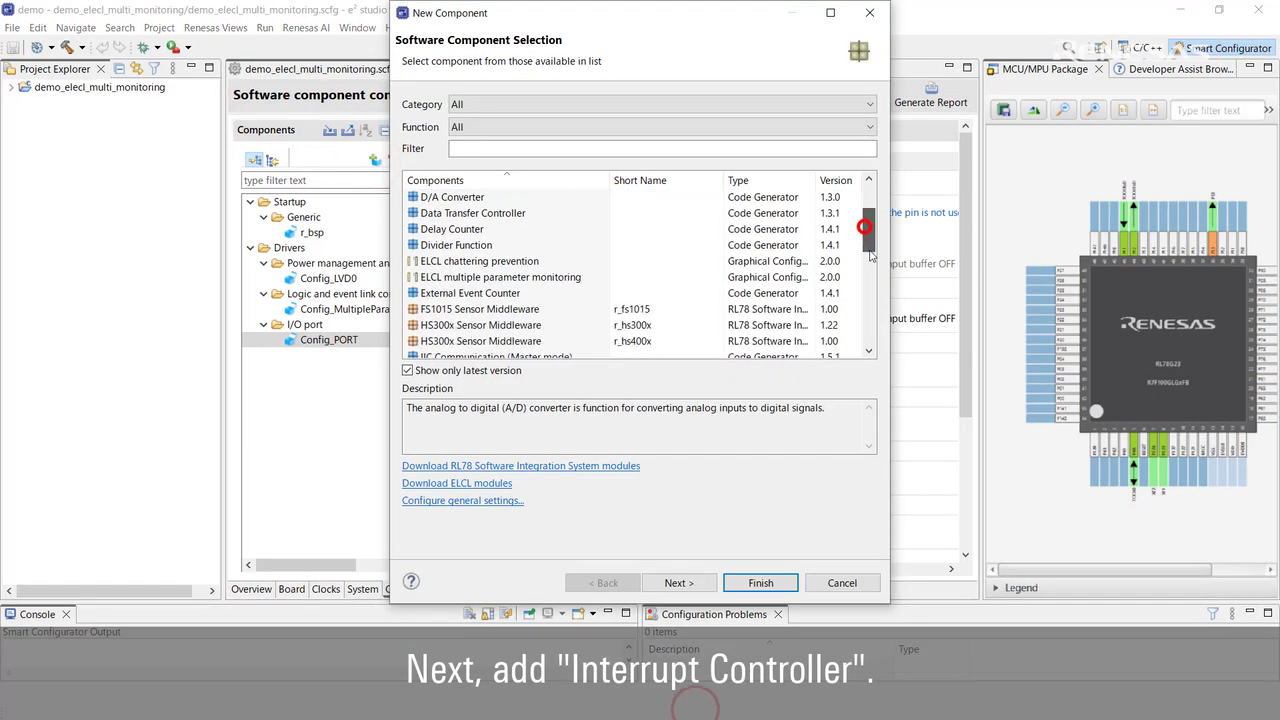
- Add an Interrupt Controller component and enable the INTP0 interrupt in it
{"action": "left_click_drag", "start_coordinate": [869, 200], "coordinate": [869, 265]}
{"action": "left_click", "coordinate": [690, 309]}
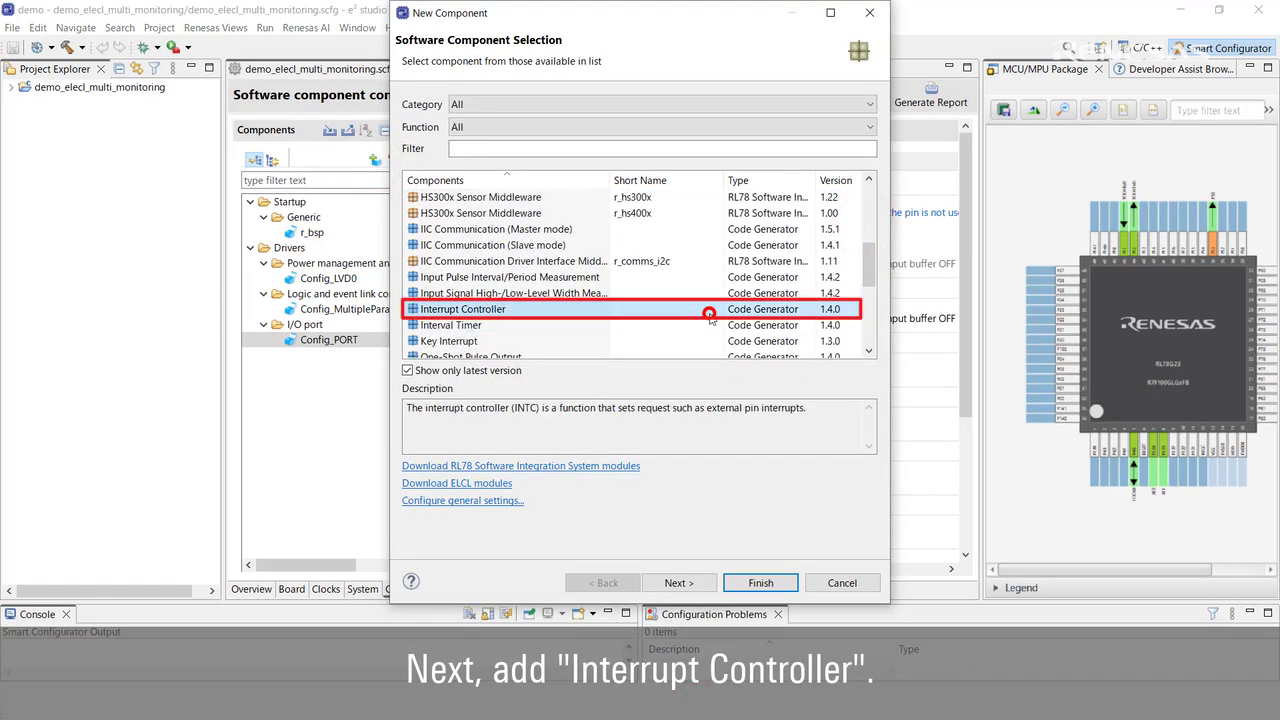
{"action": "left_click", "coordinate": [678, 583]}
{"action": "left_click", "coordinate": [760, 583]}
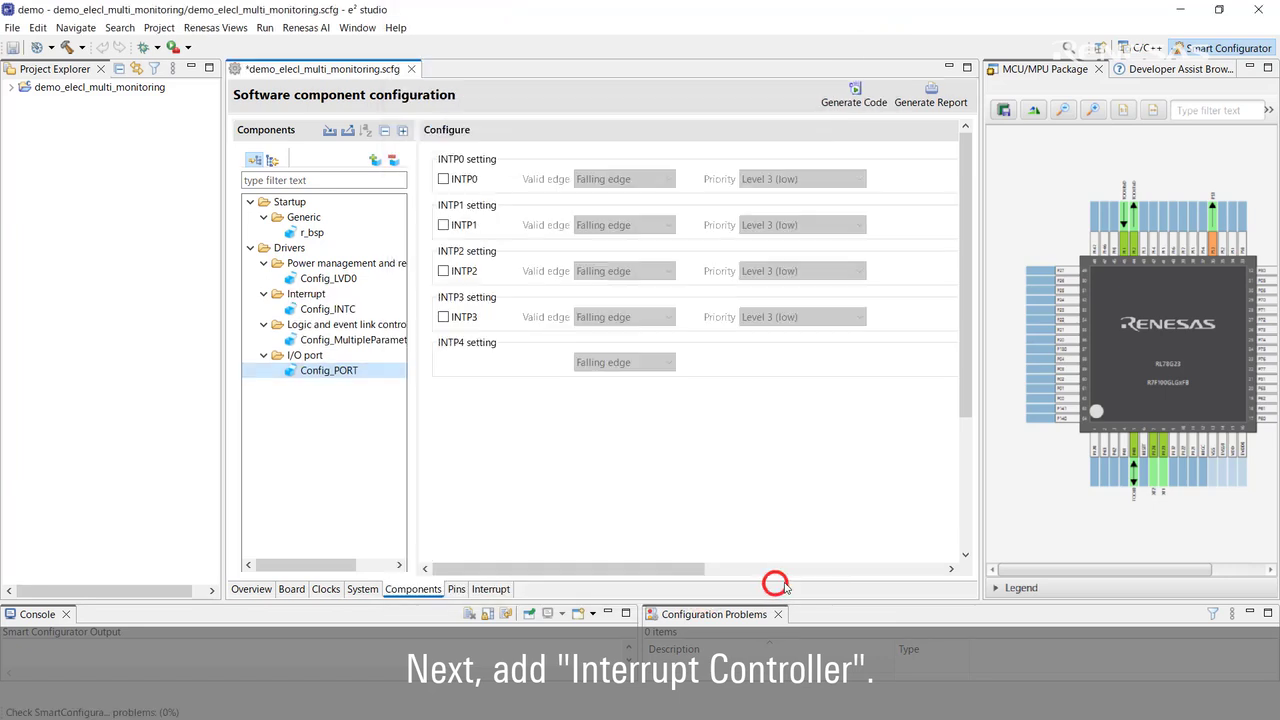
{"action": "left_click", "coordinate": [443, 179]}
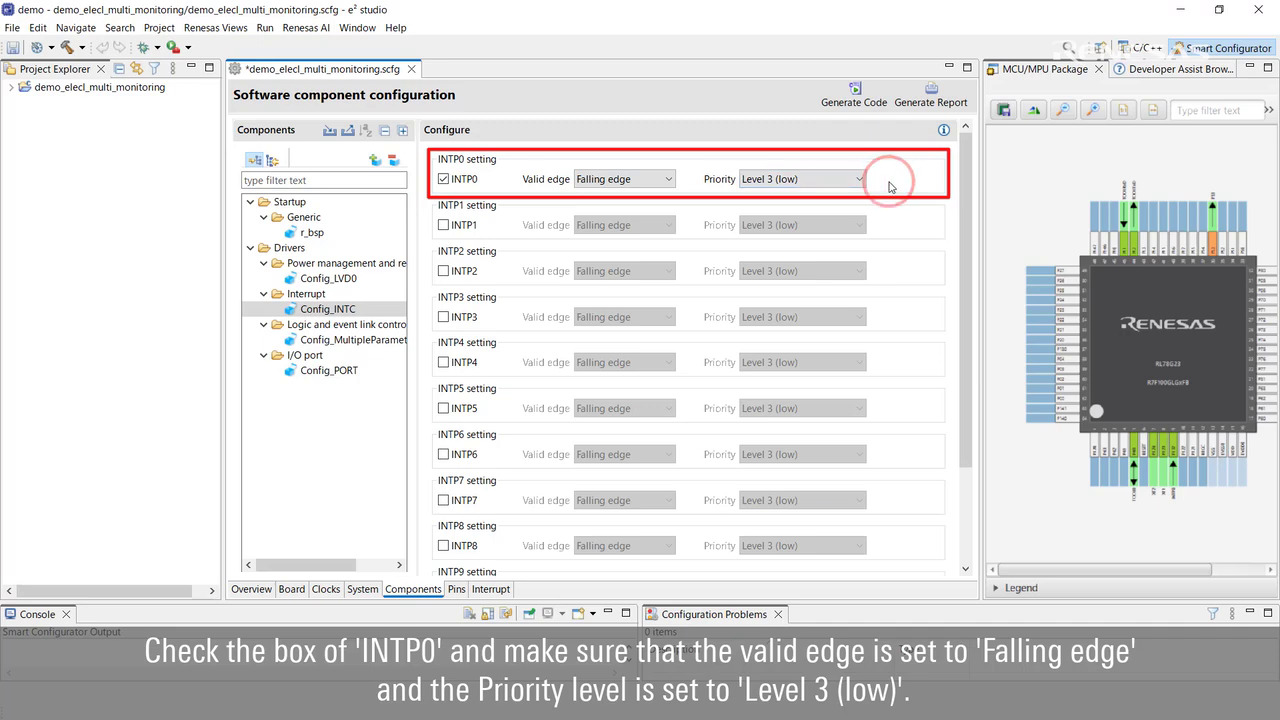
- Add an Interval Timer component in 16 bit count mode on resource TAU0_0 and save the configuration
{"action": "left_click", "coordinate": [374, 161]}
{"action": "left_click_drag", "start_coordinate": [869, 215], "coordinate": [869, 272]}
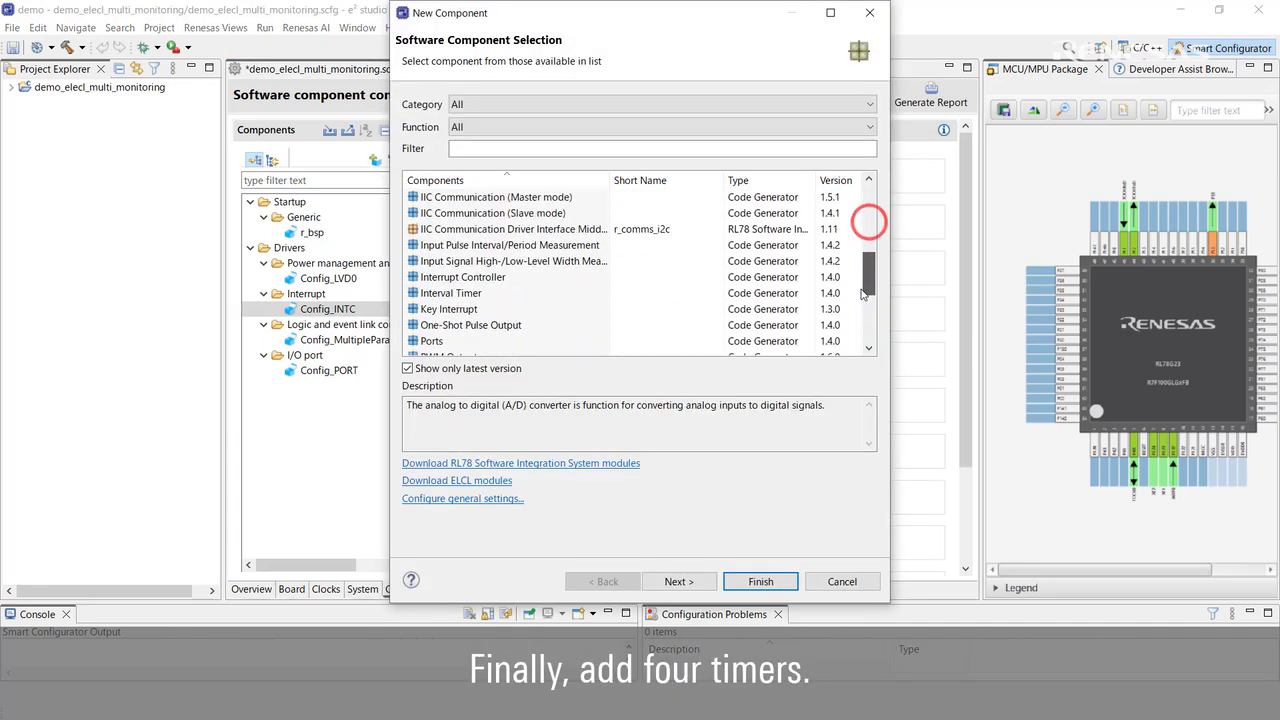
{"action": "left_click", "coordinate": [710, 295]}
{"action": "left_click", "coordinate": [700, 582]}
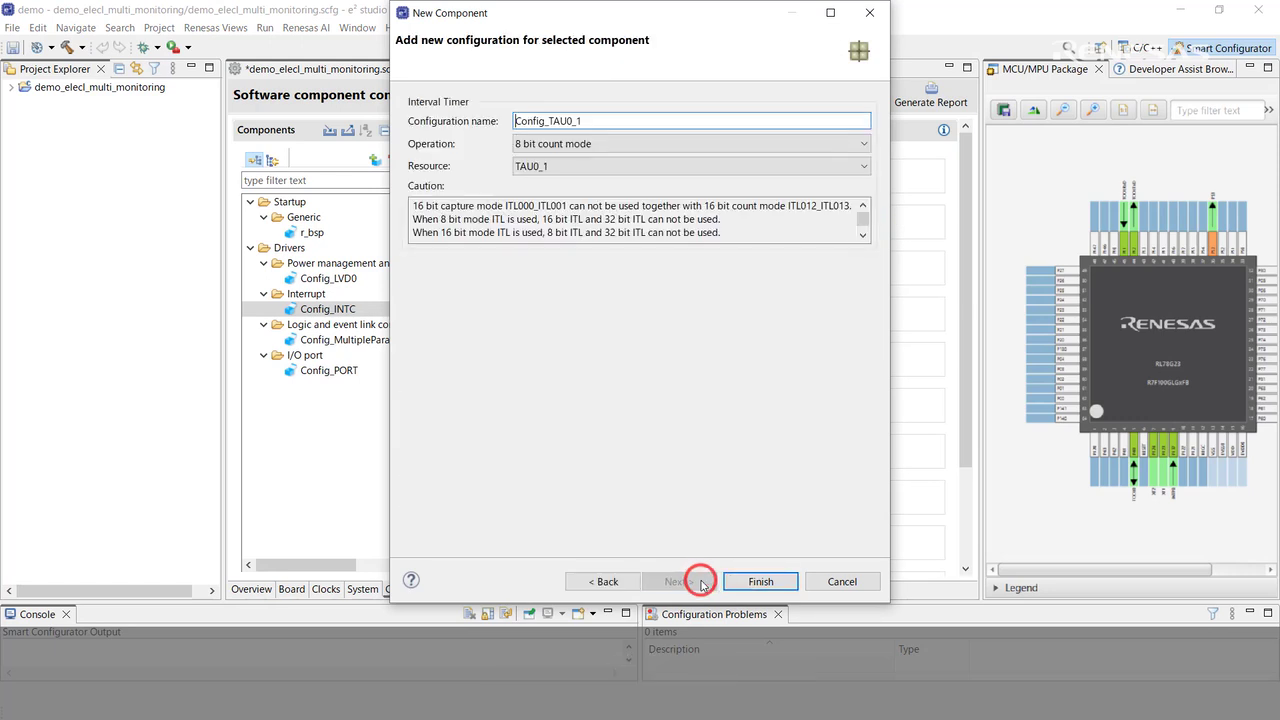
{"action": "left_click", "coordinate": [805, 142]}
{"action": "left_click", "coordinate": [793, 170]}
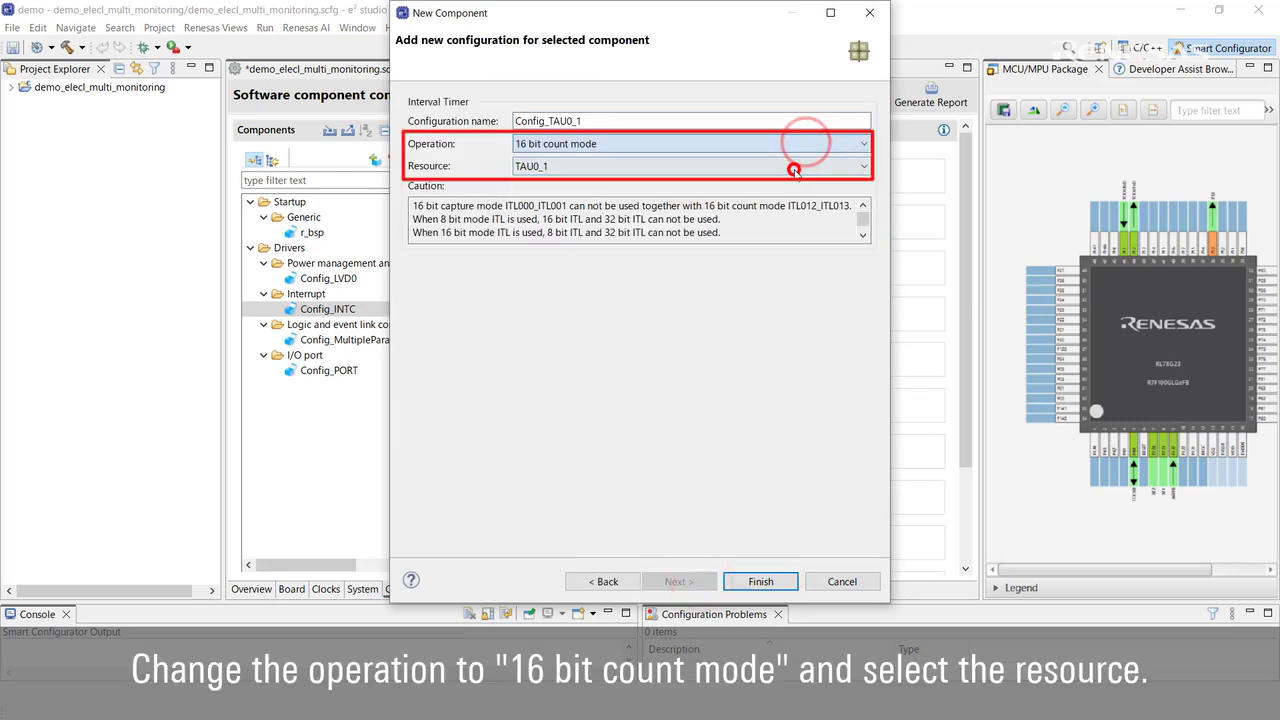
{"action": "left_click", "coordinate": [793, 167]}
{"action": "left_click", "coordinate": [791, 180]}
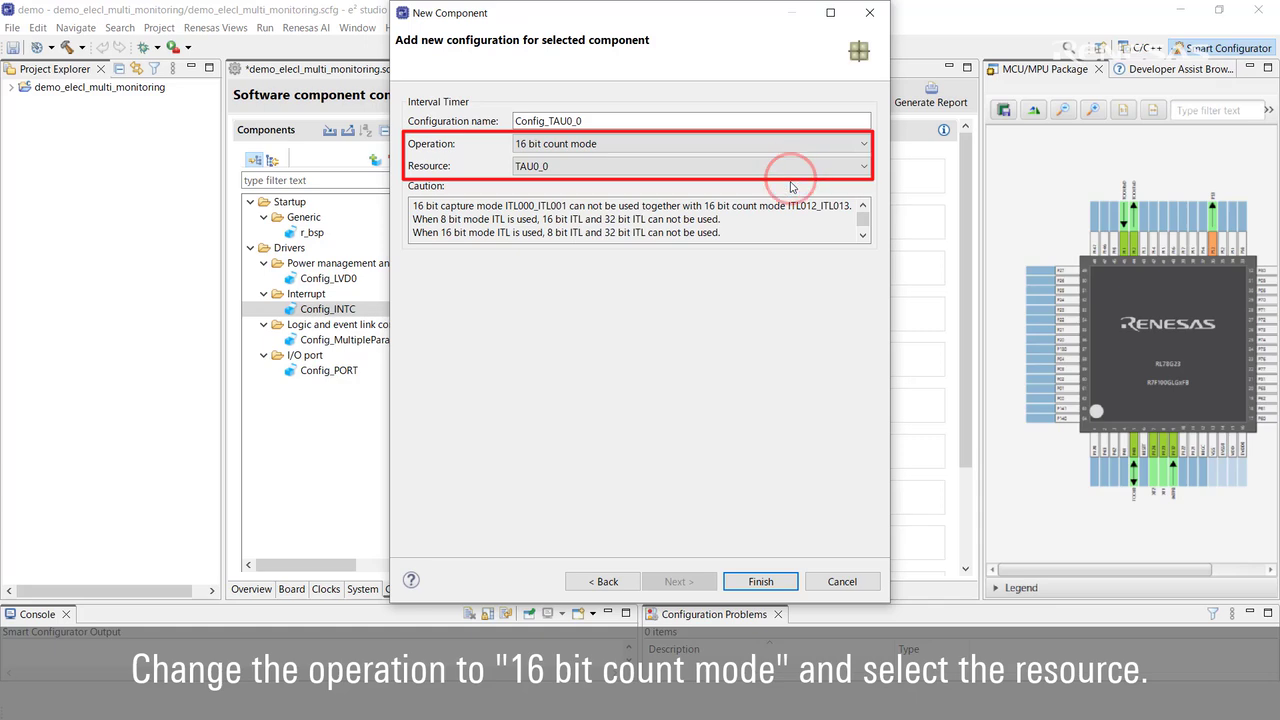
{"action": "left_click", "coordinate": [785, 582]}
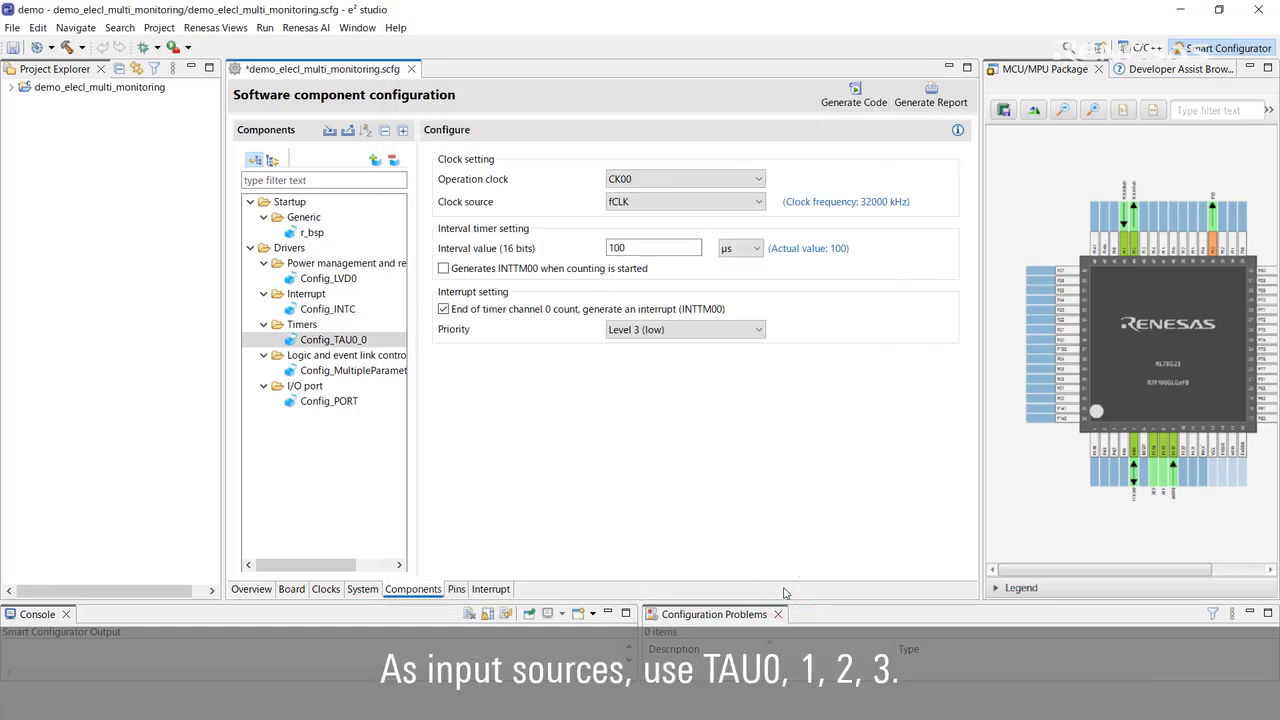
{"action": "key", "text": "ctrl+s"}
- Add a second Interval Timer component in 16 bit count mode on resource TAU0_1
{"action": "left_click", "coordinate": [378, 163]}
{"action": "left_click_drag", "start_coordinate": [867, 240], "coordinate": [867, 335]}
{"action": "double_click", "coordinate": [709, 409]}
{"action": "left_click", "coordinate": [754, 145]}
{"action": "left_click", "coordinate": [752, 174]}
{"action": "left_click", "coordinate": [751, 167]}
{"action": "left_click", "coordinate": [746, 197]}
{"action": "left_click", "coordinate": [783, 687]}
- Add a third Interval Timer component in 16 bit count mode on resource TAU0_2
{"action": "left_click", "coordinate": [376, 161]}
{"action": "double_click", "coordinate": [689, 375]}
{"action": "left_click", "coordinate": [724, 148]}
{"action": "left_click", "coordinate": [724, 174]}
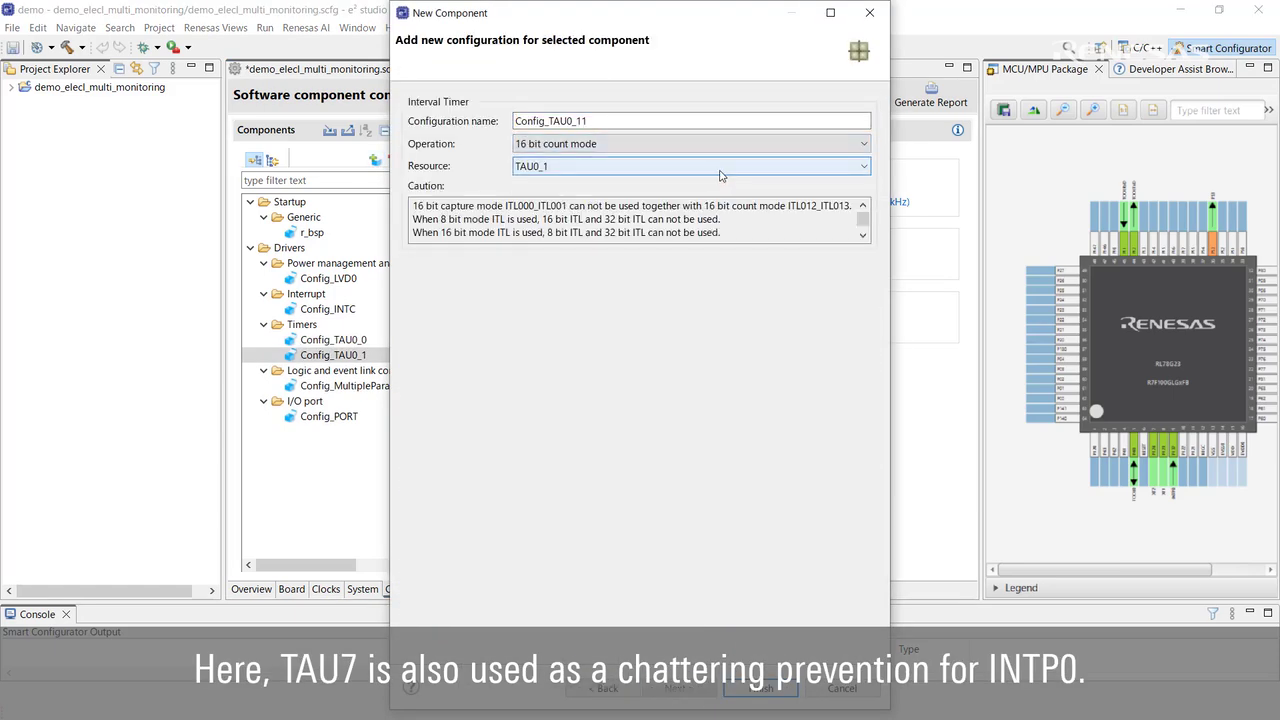
{"action": "left_click", "coordinate": [724, 166]}
{"action": "left_click", "coordinate": [724, 213]}
{"action": "left_click", "coordinate": [760, 687]}
- Add a fourth Interval Timer component in 16 bit count mode on resource TAU0_3
{"action": "left_click", "coordinate": [376, 161]}
{"action": "left_click_drag", "start_coordinate": [868, 255], "coordinate": [868, 356]}
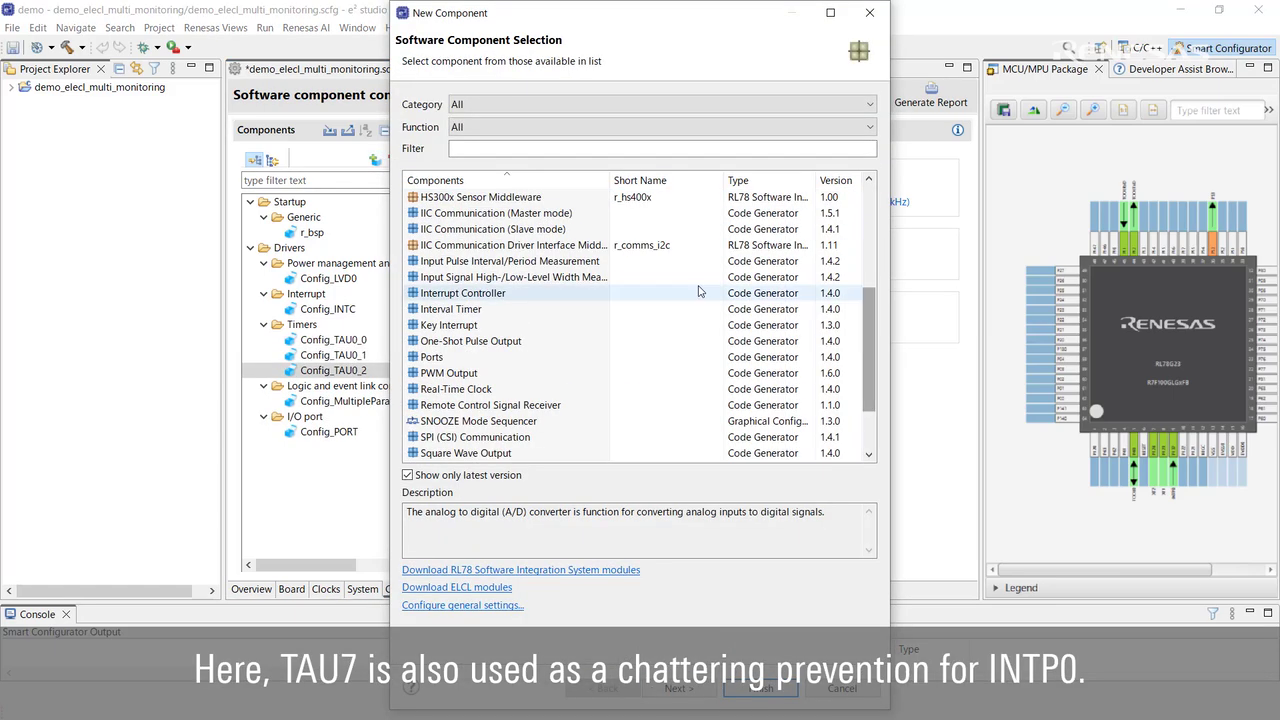
{"action": "double_click", "coordinate": [702, 309]}
{"action": "left_click", "coordinate": [800, 144]}
{"action": "left_click", "coordinate": [815, 174]}
{"action": "left_click", "coordinate": [865, 167]}
{"action": "left_click", "coordinate": [860, 224]}
{"action": "left_click", "coordinate": [795, 692]}
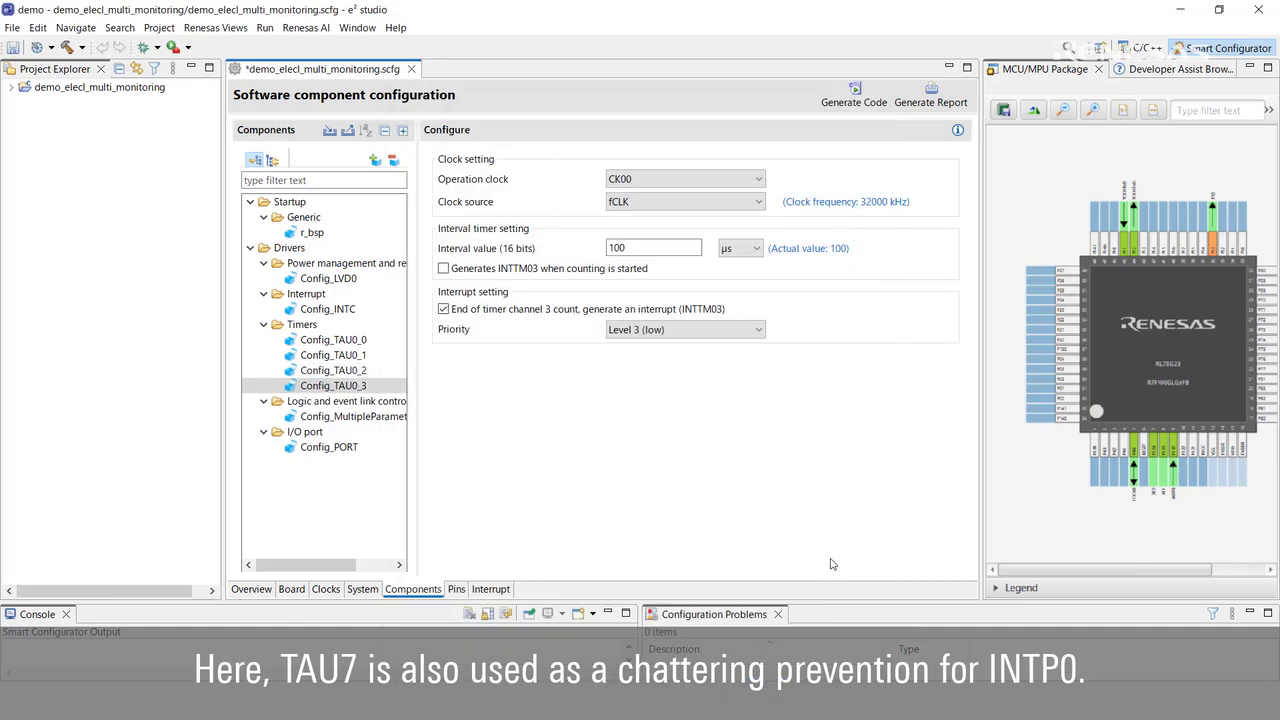
- Add an Interval Timer component in 16 bit count mode on resource TAU0_7
{"action": "left_click", "coordinate": [376, 161]}
{"action": "scroll", "coordinate": [682, 340], "scroll_direction": "down", "scroll_amount": 8}
{"action": "double_click", "coordinate": [680, 325]}
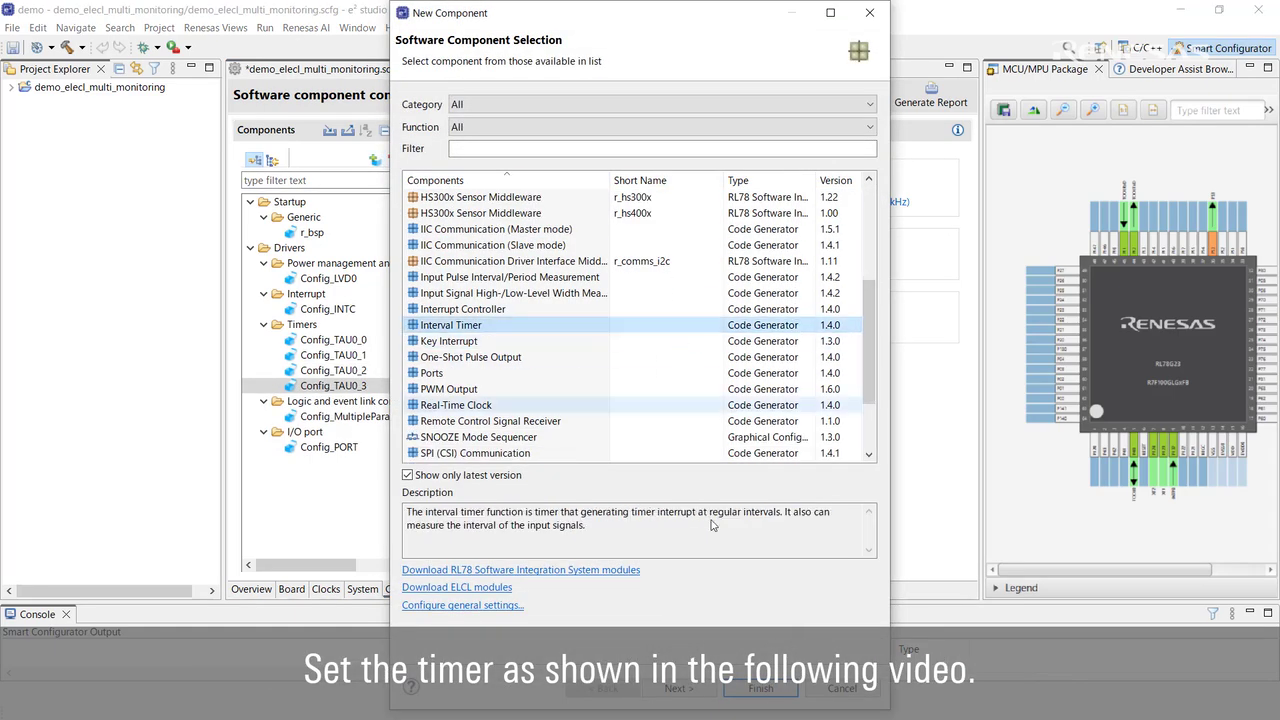
{"action": "left_click", "coordinate": [800, 144]}
{"action": "left_click", "coordinate": [800, 172]}
{"action": "left_click", "coordinate": [864, 166]}
{"action": "left_click", "coordinate": [822, 276]}
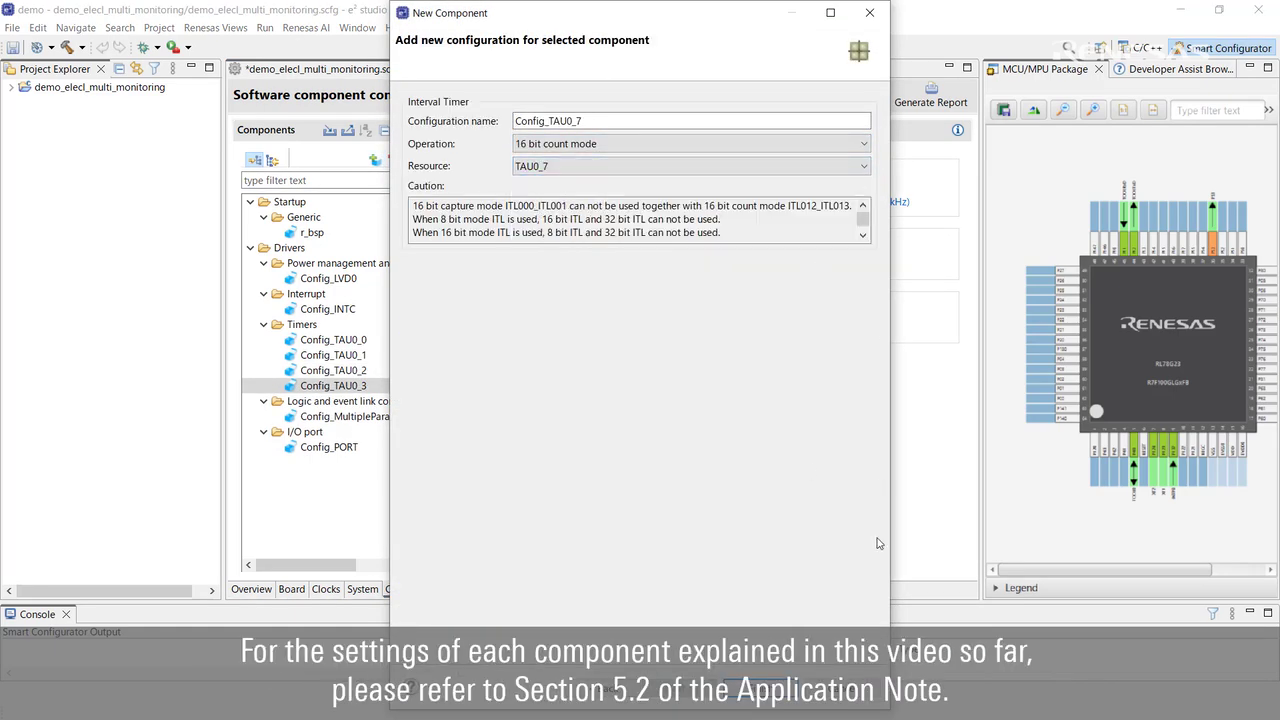
{"action": "left_click", "coordinate": [782, 689]}
{"action": "left_click", "coordinate": [895, 539]}
{"action": "left_click", "coordinate": [392, 330]}
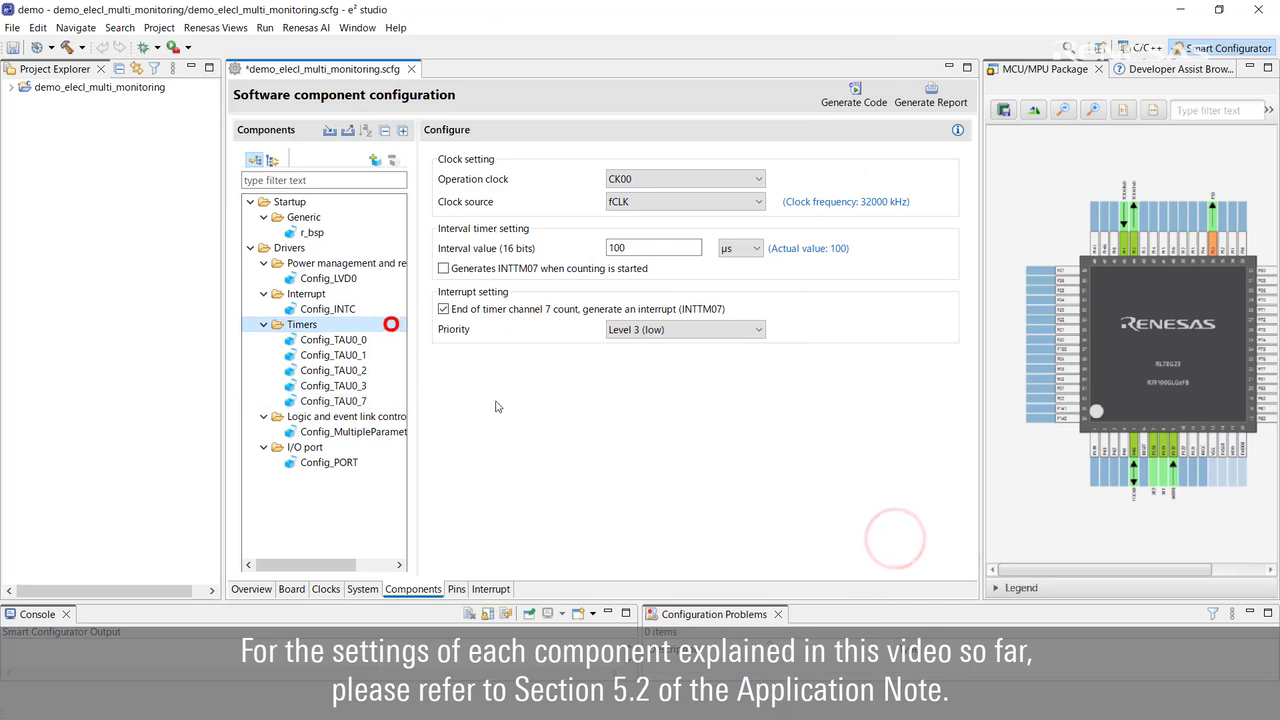
- Save the configuration and generate the code, accepting the linker option change for the user option byte value
{"action": "key", "text": "ctrl+s"}
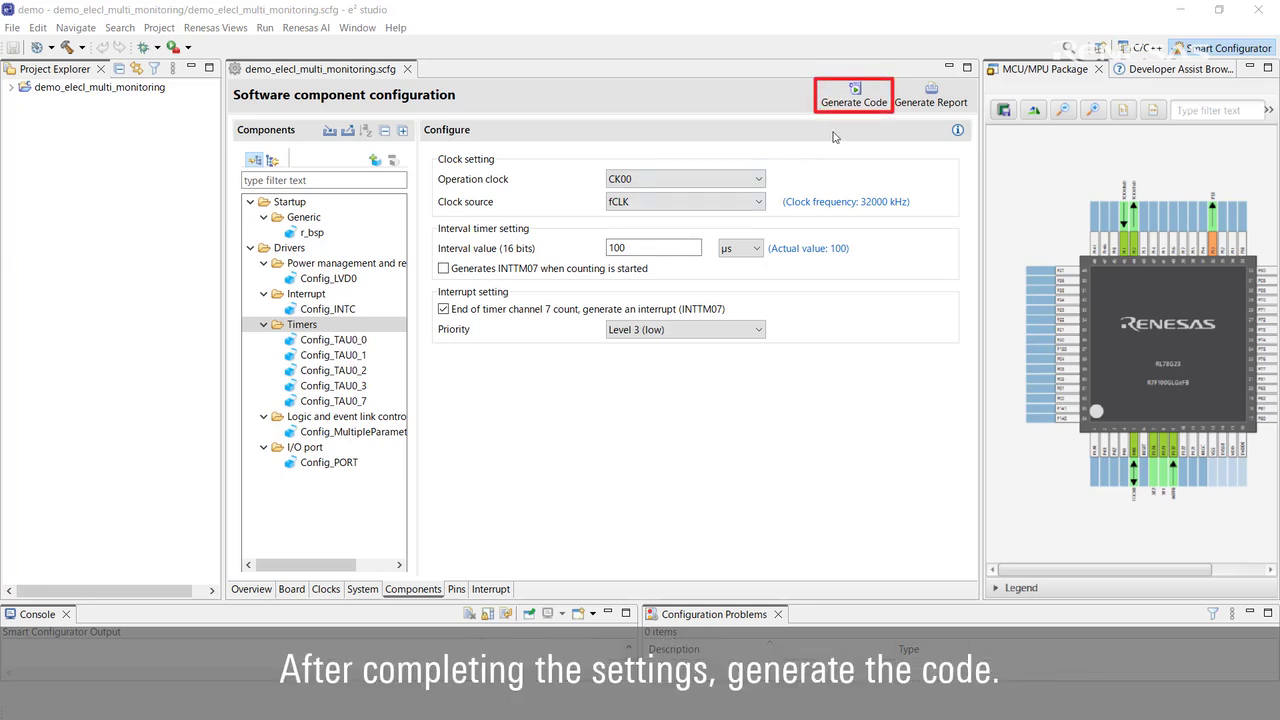
{"action": "left_click", "coordinate": [853, 96]}
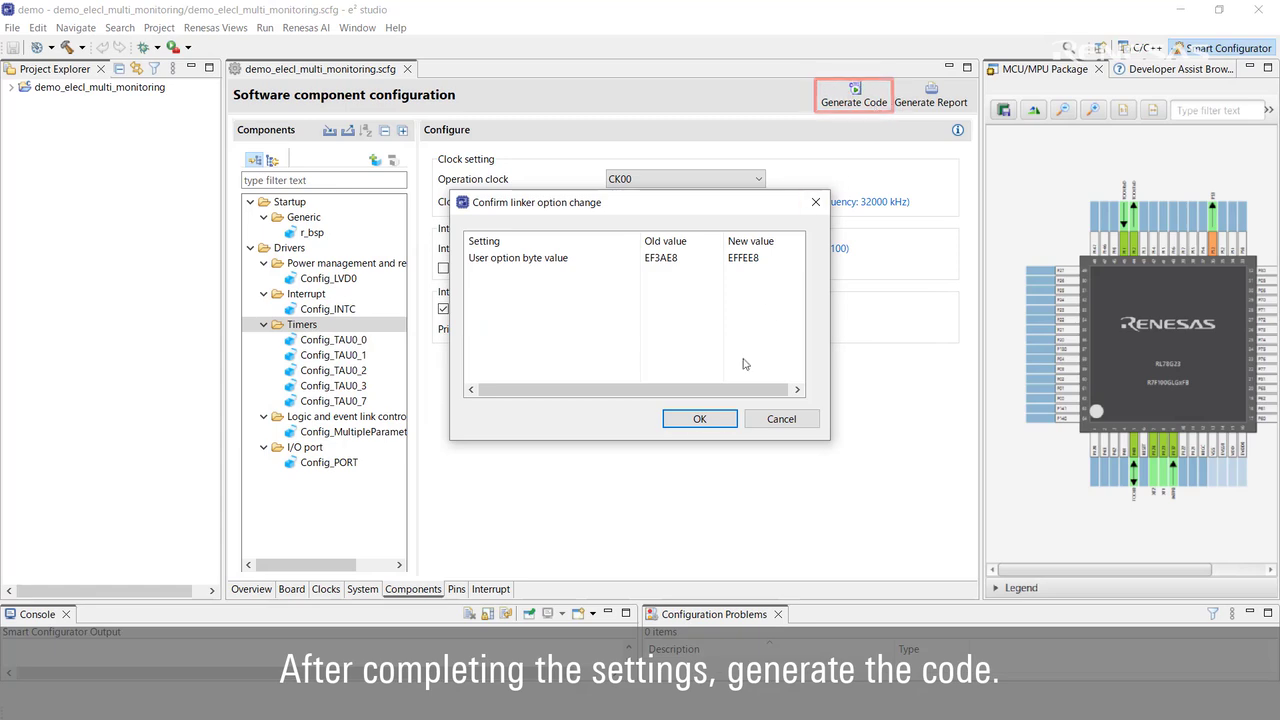
{"action": "left_click", "coordinate": [722, 420]}
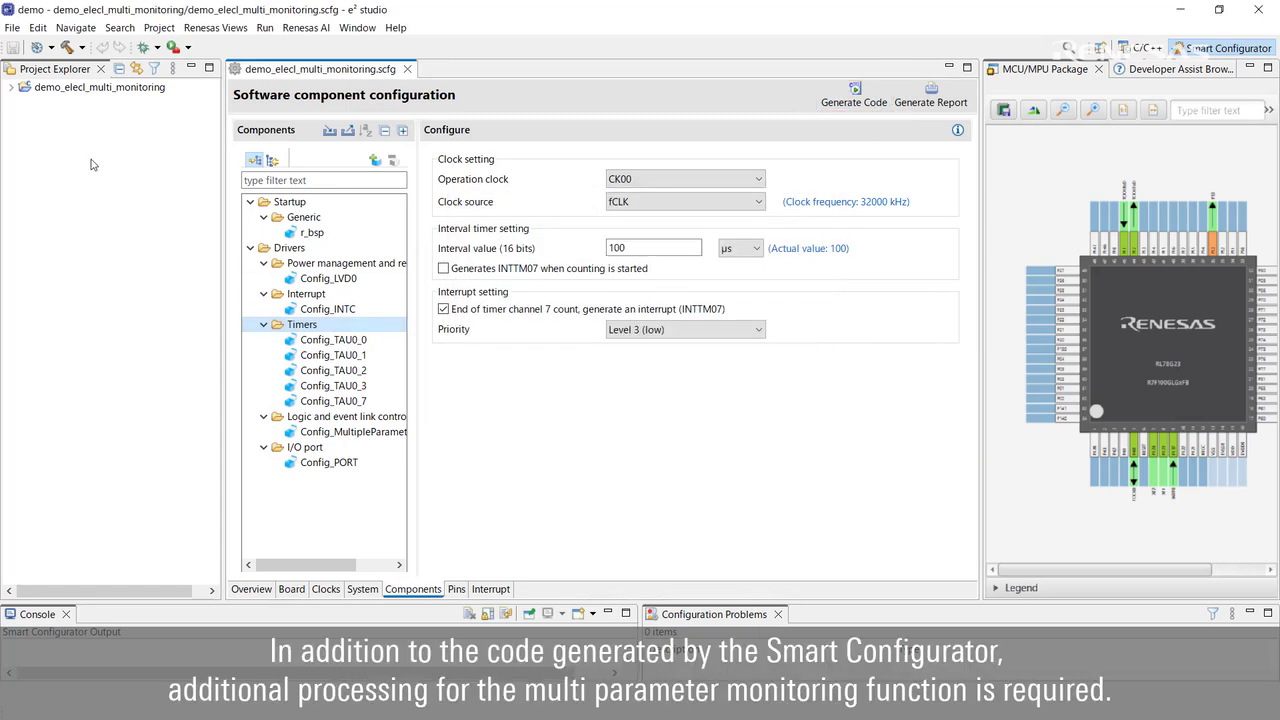
- Open the source file demo_elecl_multi_monitoring.c from the project's src folder
{"action": "left_click", "coordinate": [18, 88]}
{"action": "left_click", "coordinate": [10, 88]}
{"action": "left_click", "coordinate": [24, 121]}
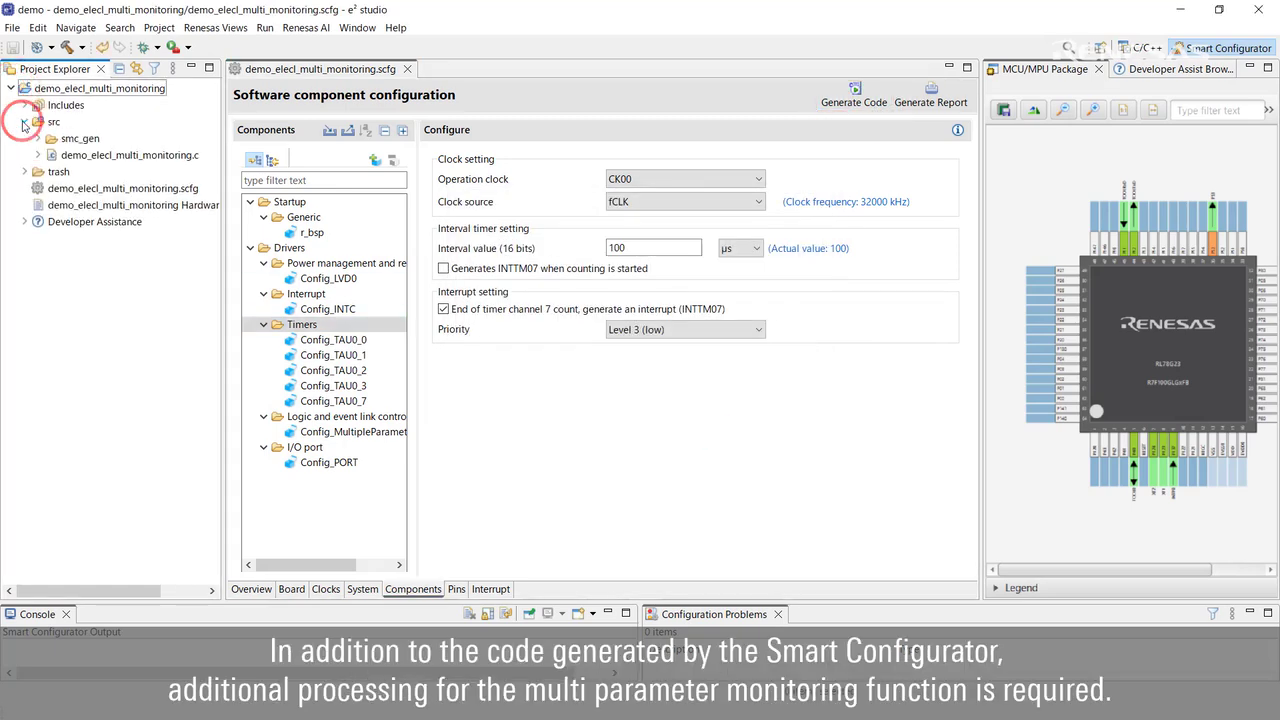
{"action": "double_click", "coordinate": [55, 158]}
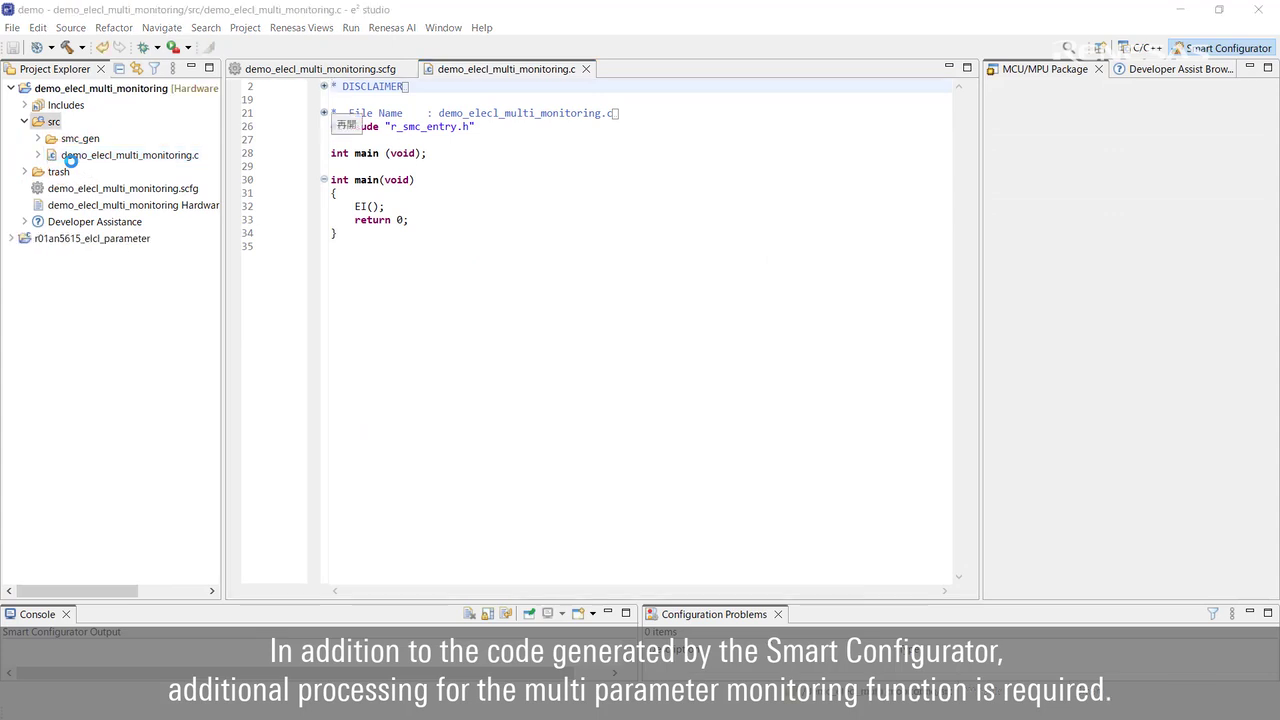
- Copy support_functions.c and support_functions.h from the sample's src folder into the demo project's src folder, and place the cursor in the sample's main function
{"action": "left_click", "coordinate": [903, 352]}
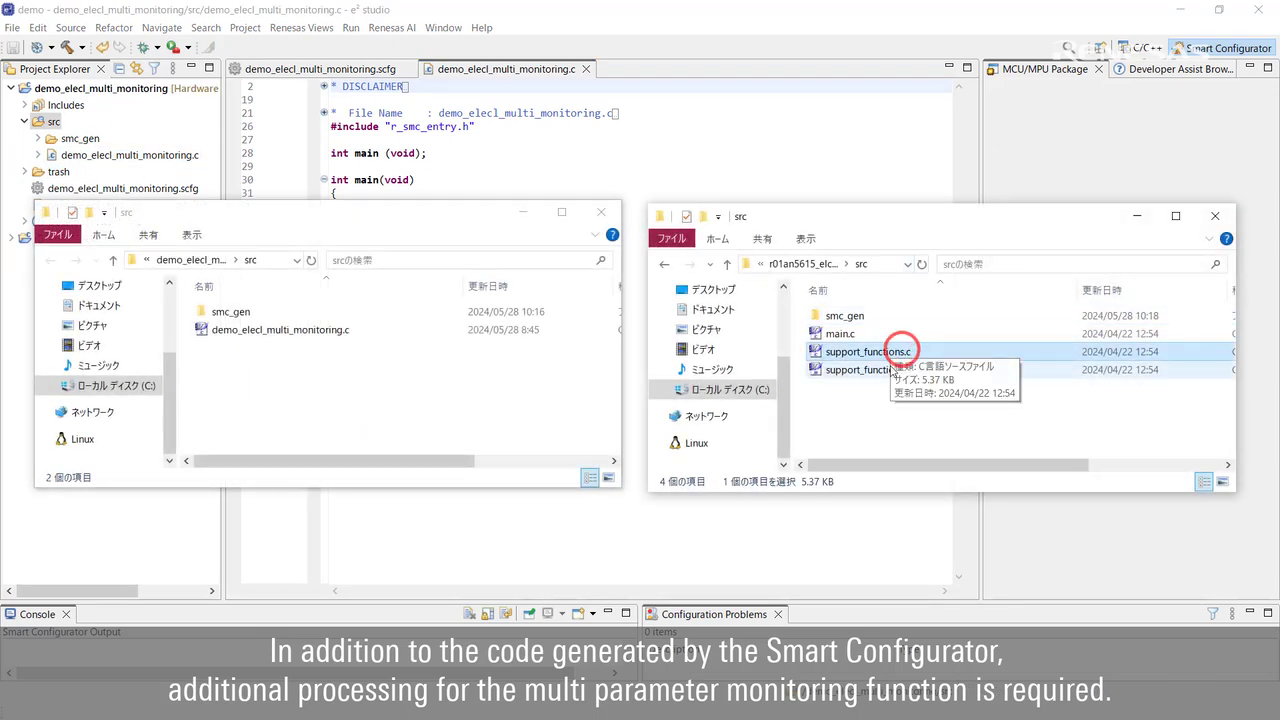
{"action": "left_click", "coordinate": [888, 369], "text": "shift"}
{"action": "left_click", "coordinate": [513, 406]}
{"action": "key", "text": "ctrl+v"}
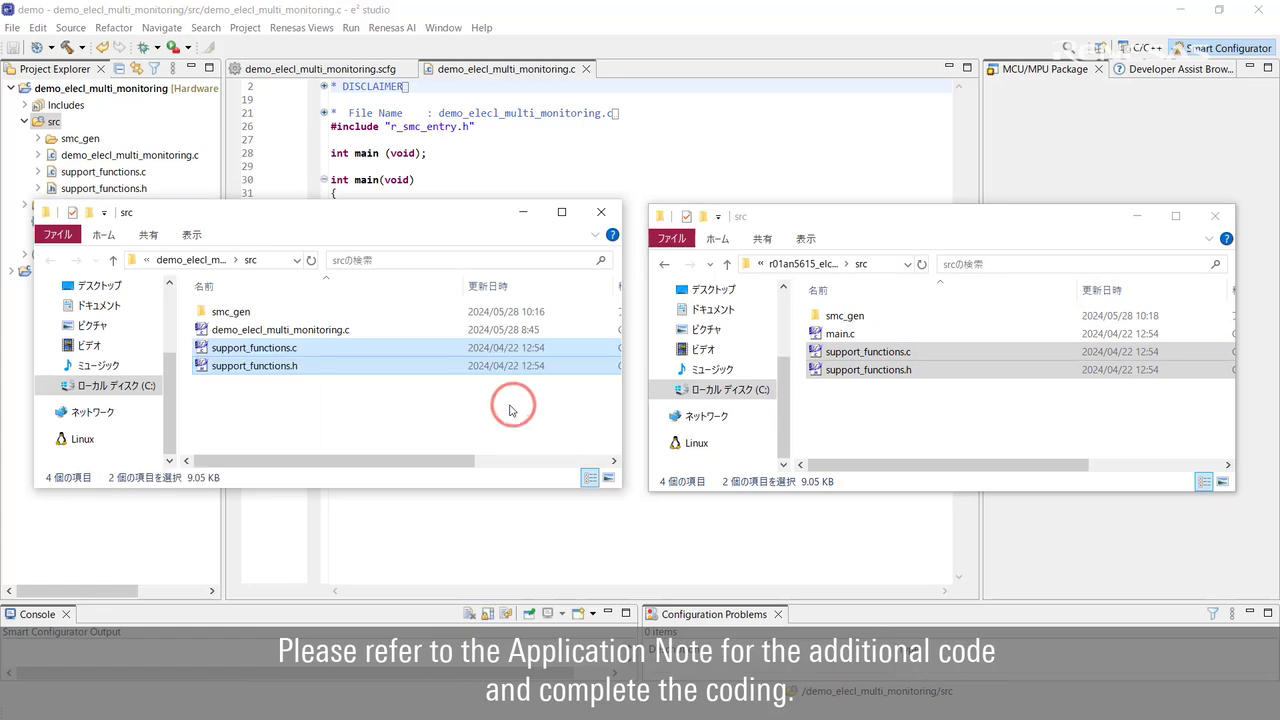
{"action": "left_click", "coordinate": [602, 213]}
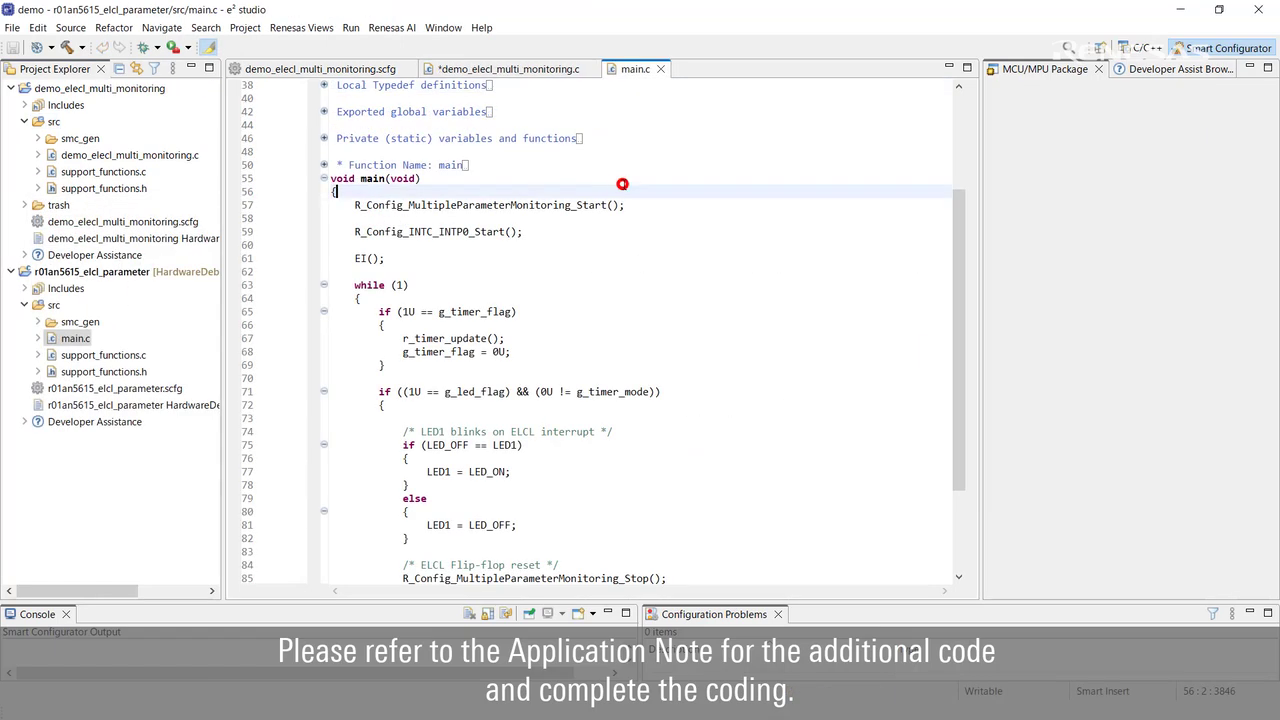
{"action": "left_click", "coordinate": [622, 177]}
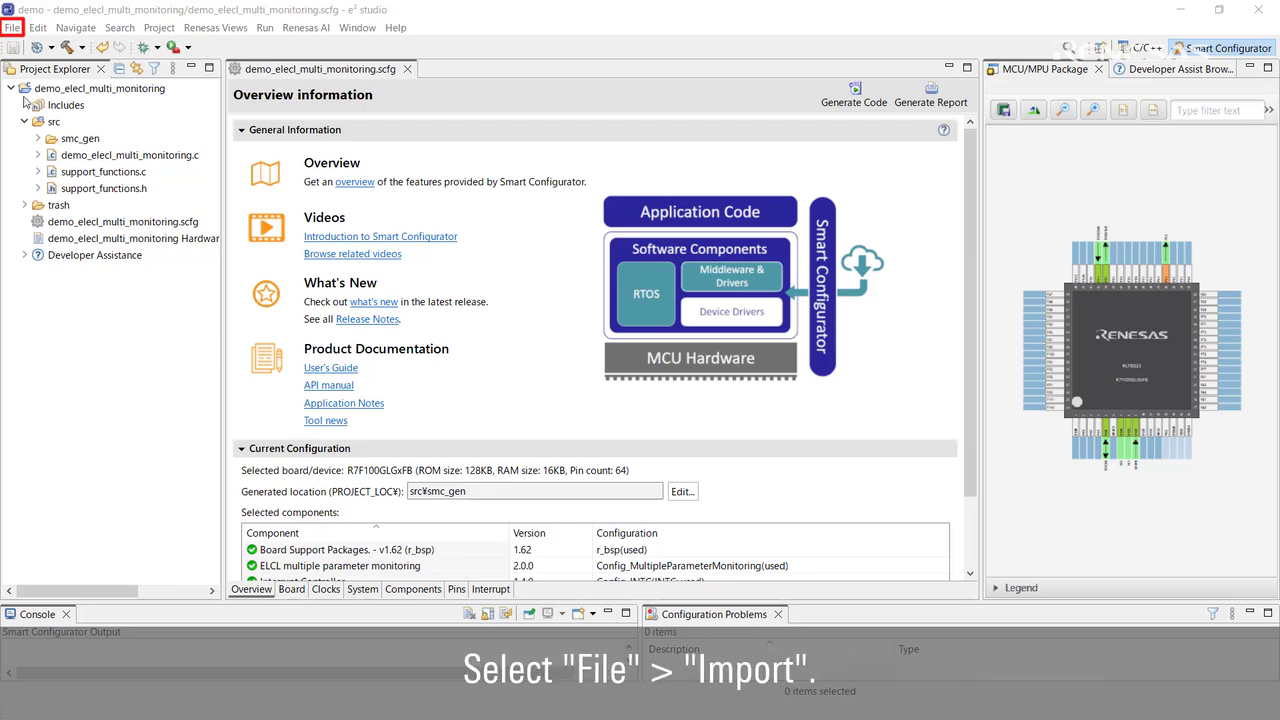
- Start a sample project import from the Renesas website and search the online RL78 samples for device RL78/G23, filtered by ELCL
{"action": "left_click", "coordinate": [12, 27]}
{"action": "left_click", "coordinate": [148, 321]}
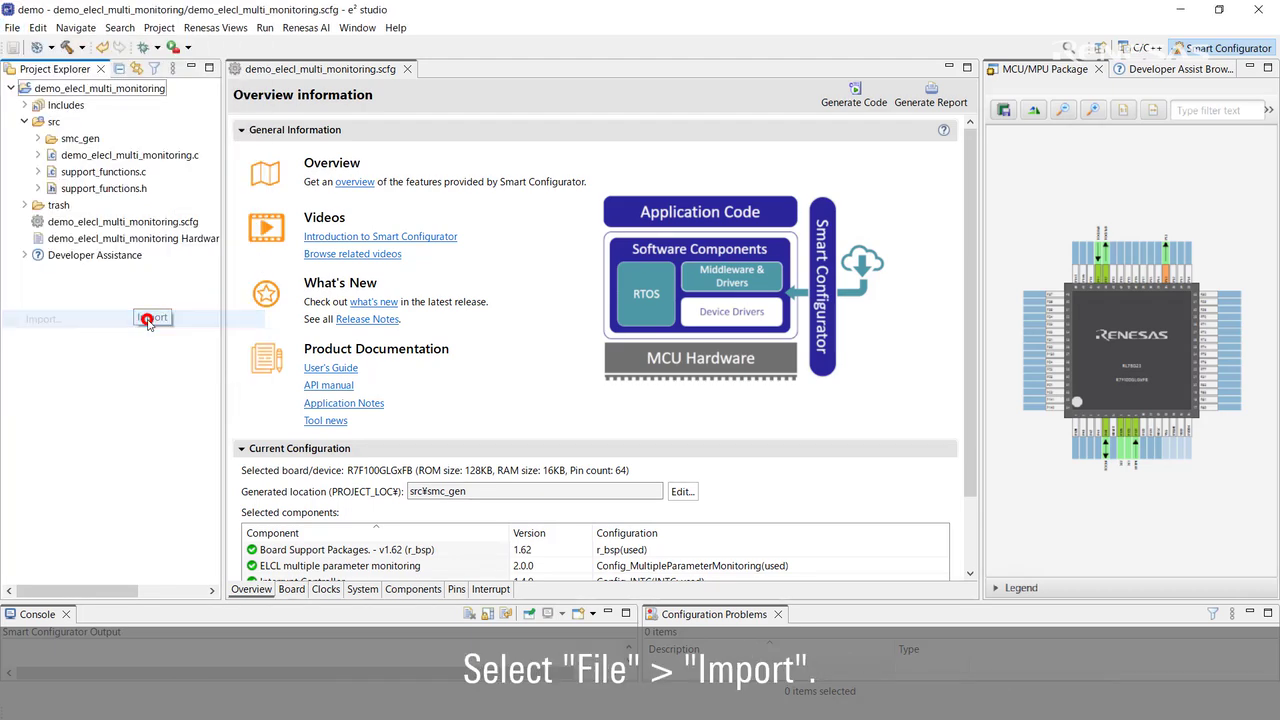
{"action": "left_click", "coordinate": [641, 511]}
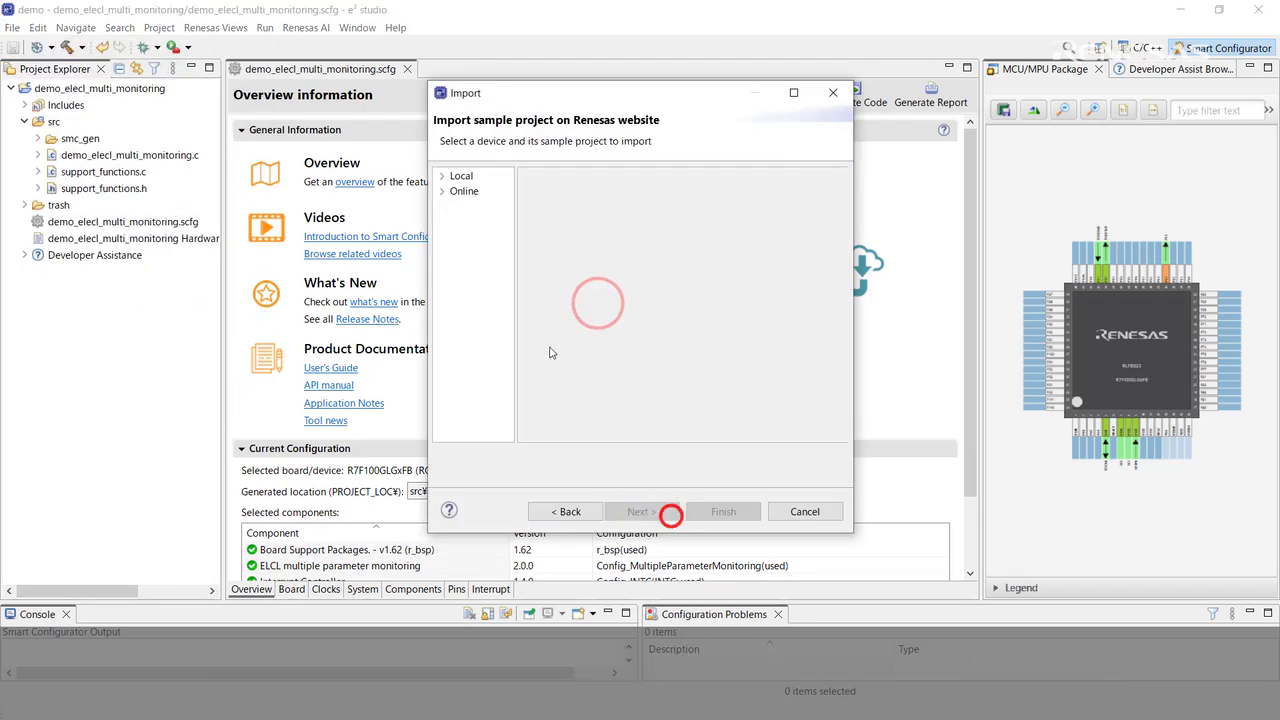
{"action": "left_click", "coordinate": [441, 191]}
{"action": "left_click", "coordinate": [474, 207]}
{"action": "left_click", "coordinate": [600, 185]}
{"action": "type", "text": "RL78/G23"}
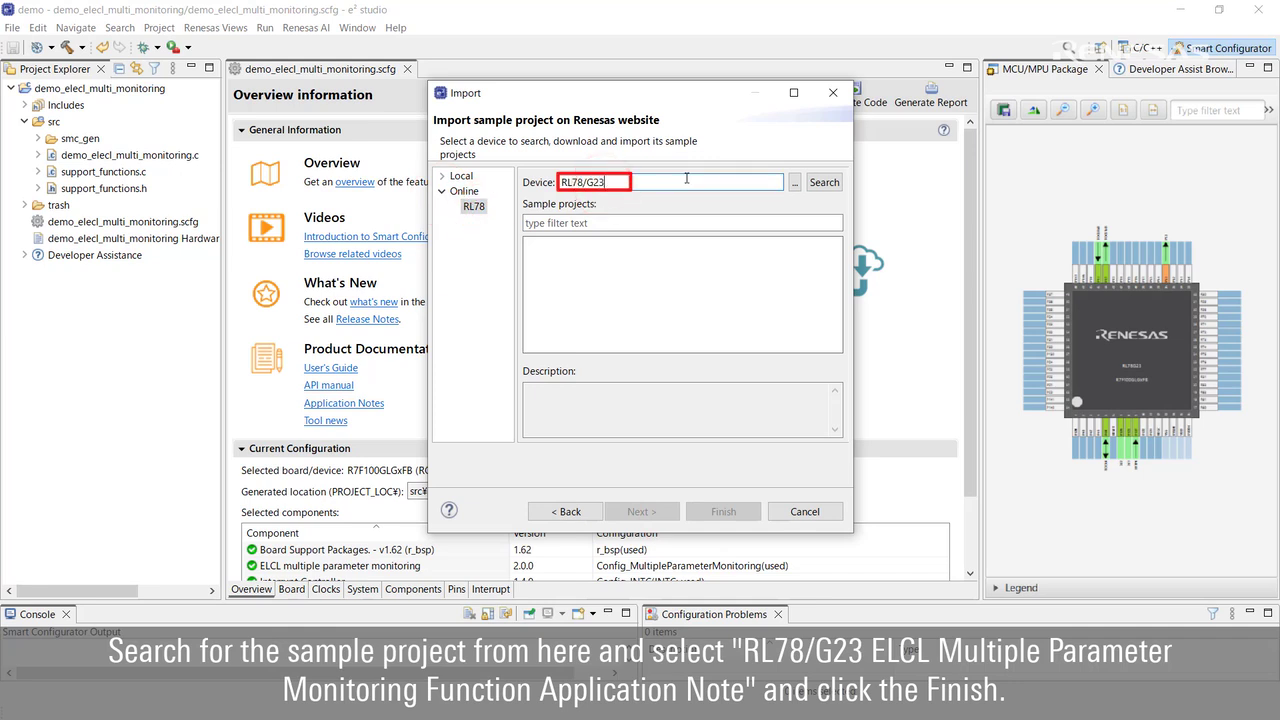
{"action": "left_click", "coordinate": [680, 222]}
{"action": "type", "text": "ELCL"}
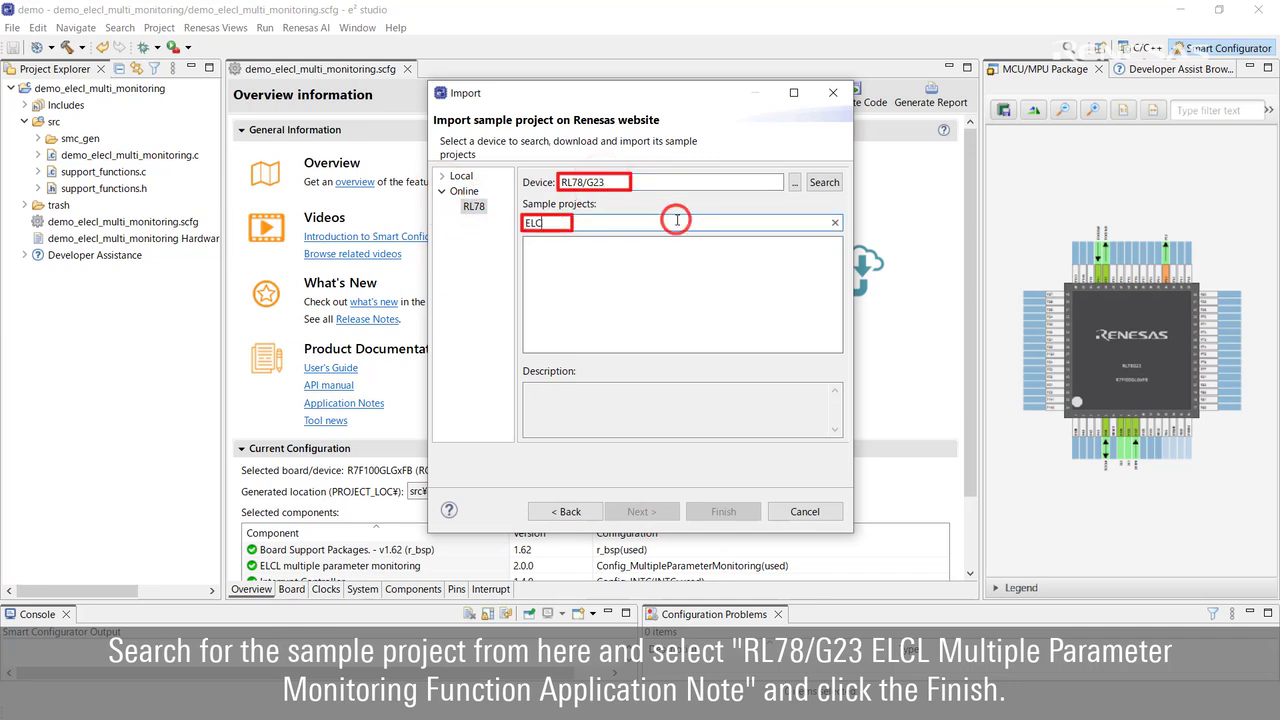
{"action": "left_click", "coordinate": [824, 188]}
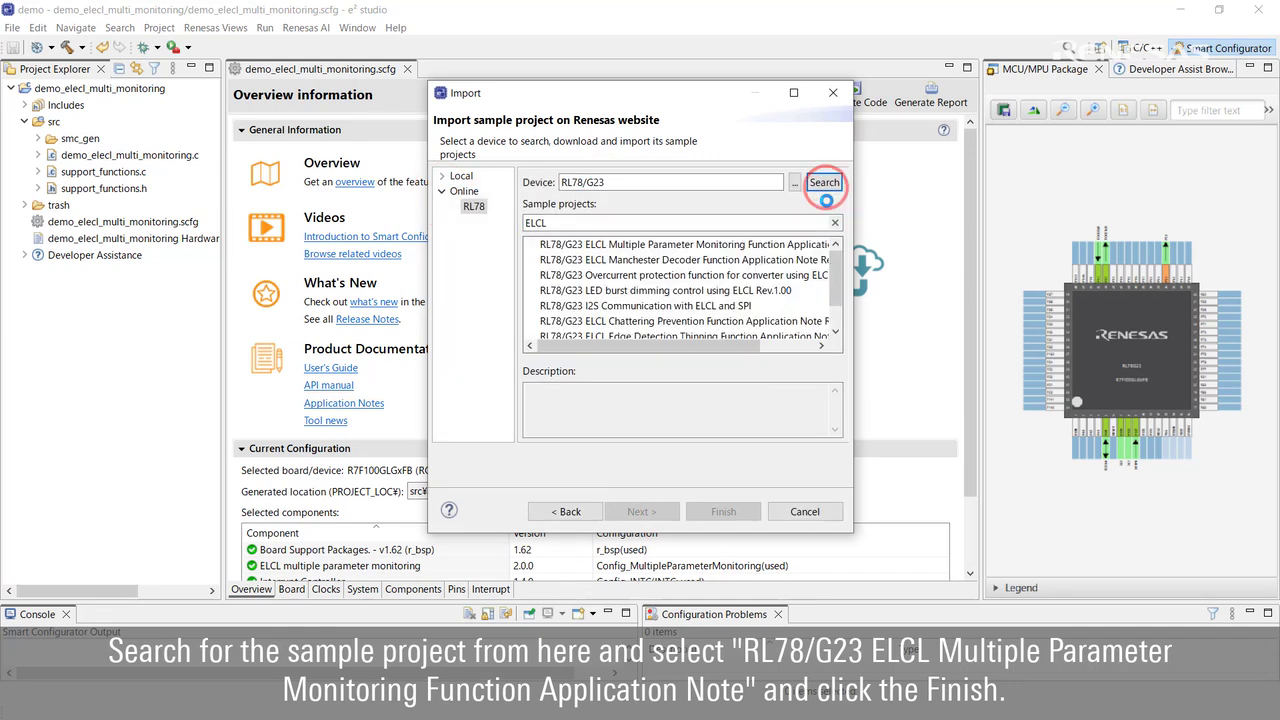
- Import the already downloaded RL78/G23 ELCL Multiple Parameter Monitoring Function Application Note sample as r01an5615_elcl_parameter and expand the imported project
{"action": "left_click", "coordinate": [820, 250]}
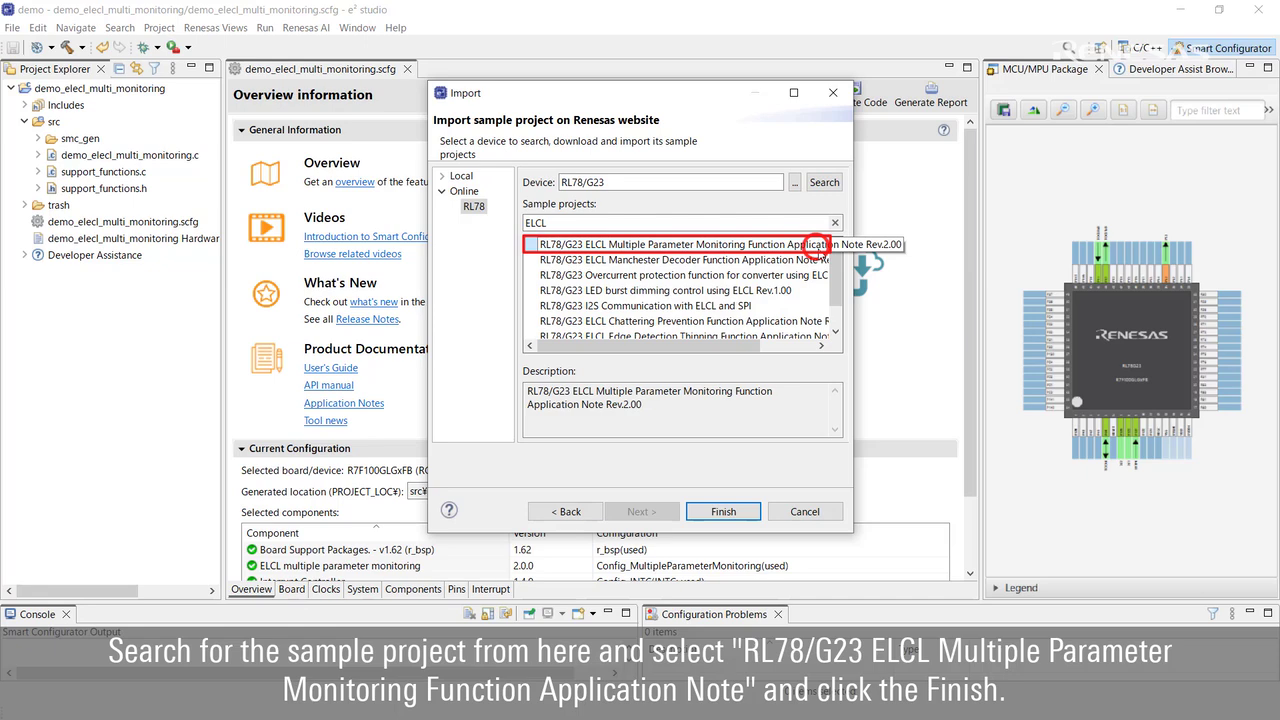
{"action": "left_click", "coordinate": [753, 517]}
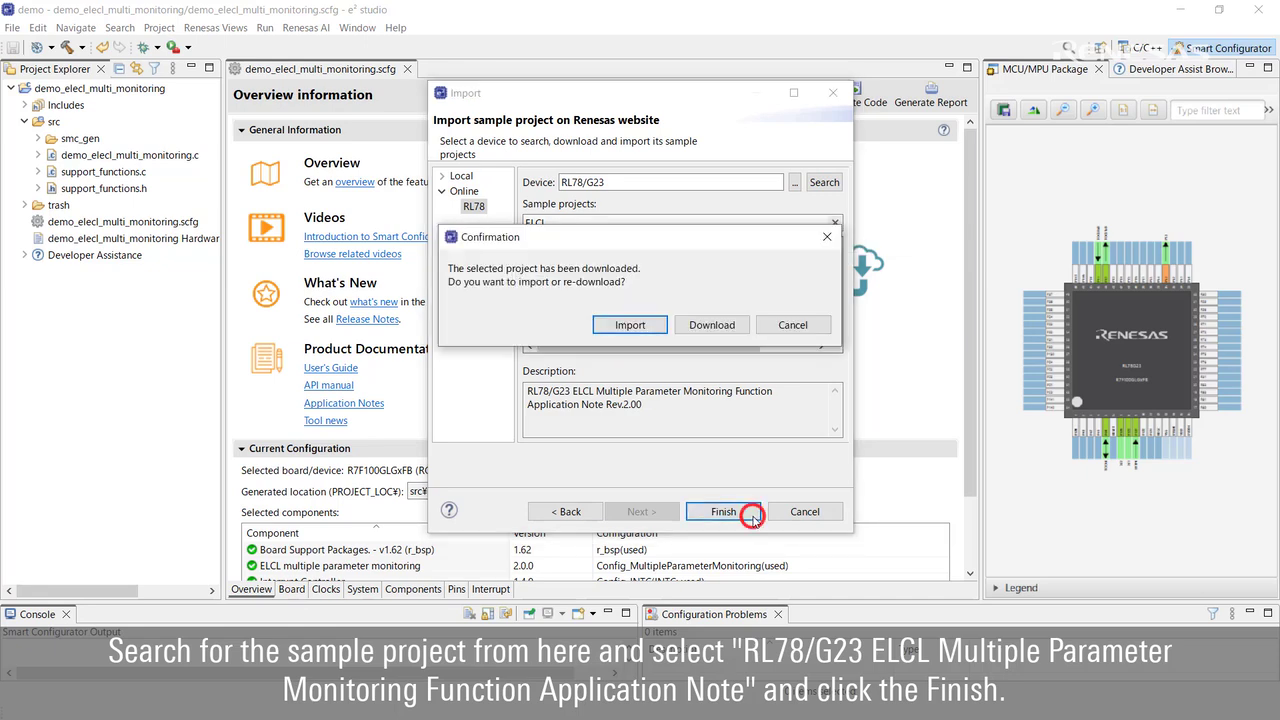
{"action": "left_click", "coordinate": [656, 326]}
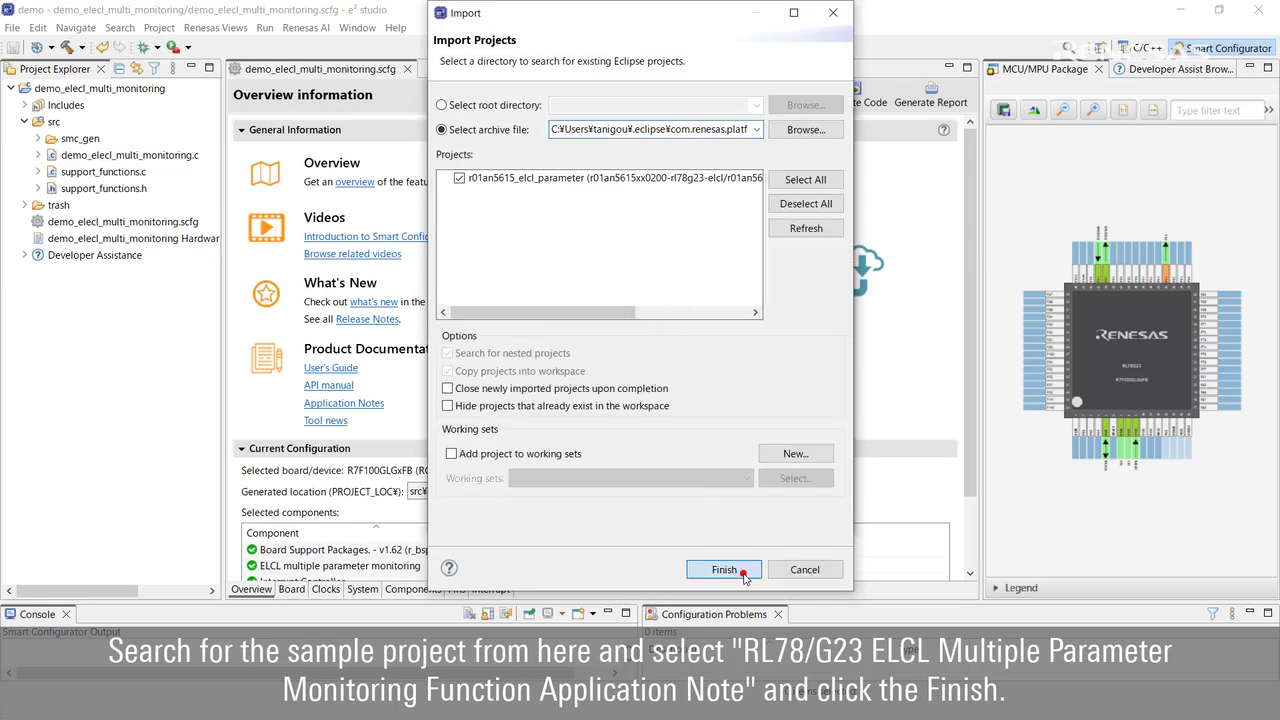
{"action": "left_click", "coordinate": [743, 576]}
{"action": "left_click", "coordinate": [11, 271]}
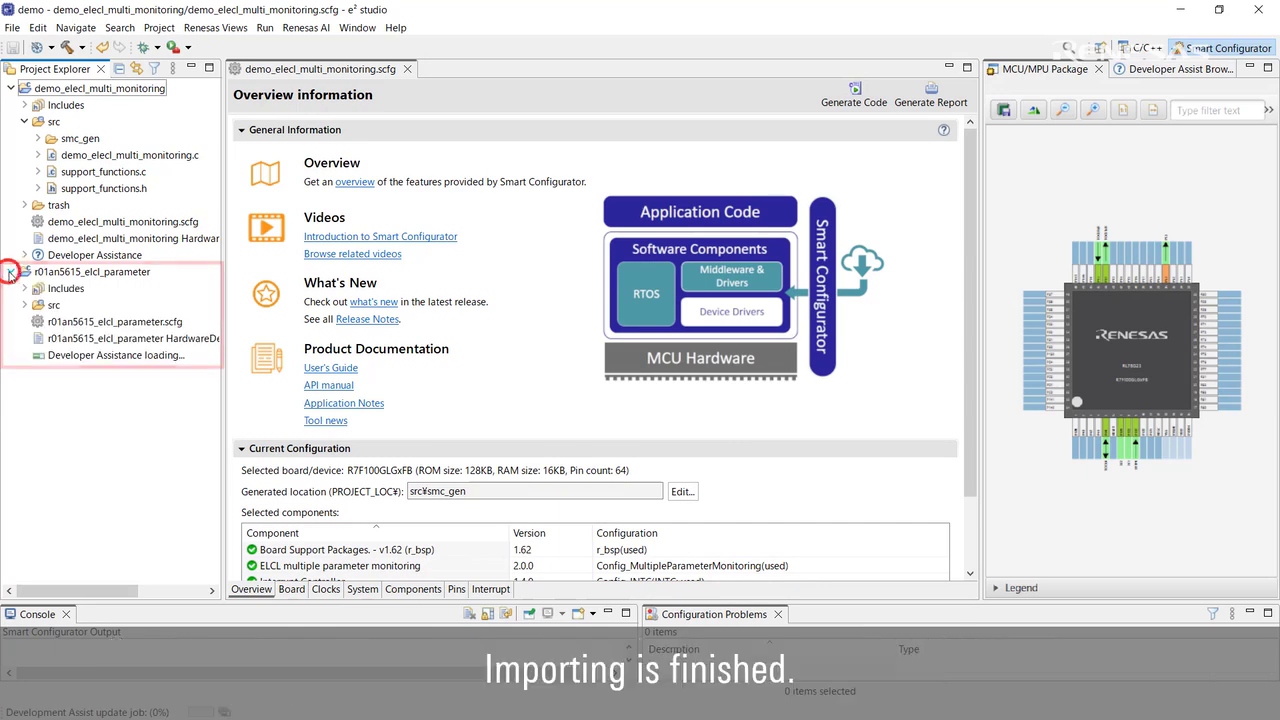